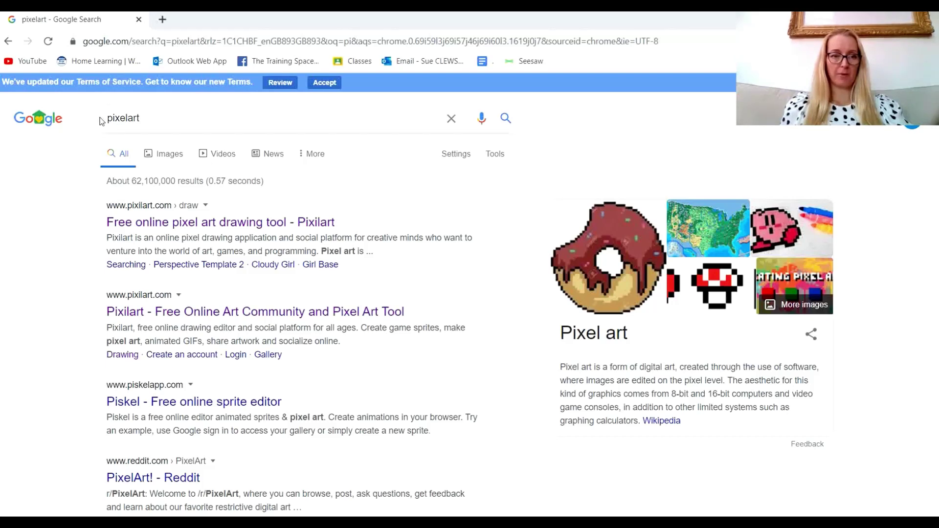
Open Pixilart's online drawing tool from the first 'pixelart' search result.
{"action": "left_click", "coordinate": [191, 223]}
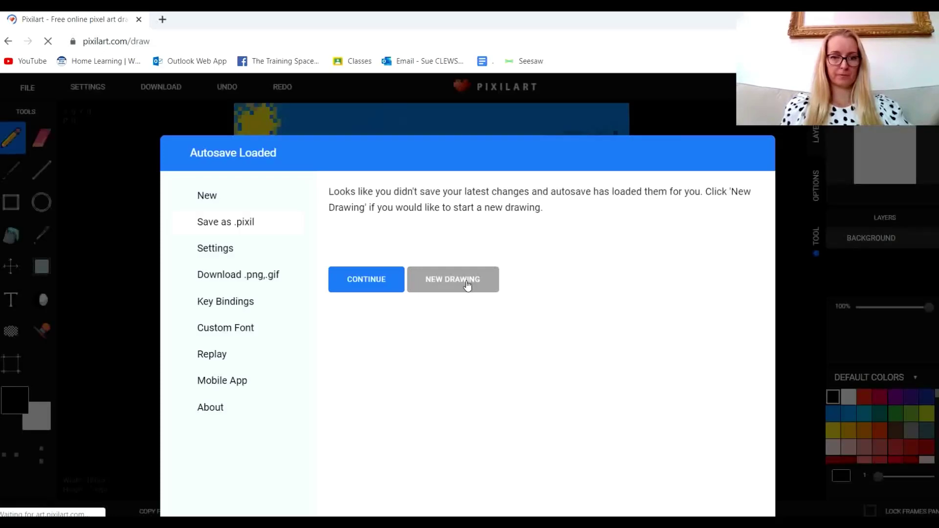
Discard the autosave and create a new blank 100 × 100 px drawing, confirming the clear.
{"action": "left_click", "coordinate": [468, 285]}
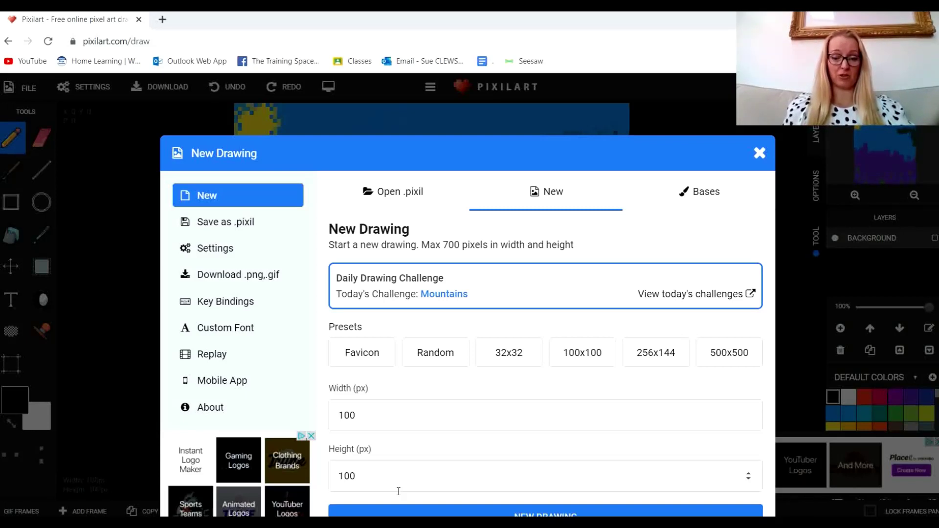
{"action": "left_click", "coordinate": [543, 514]}
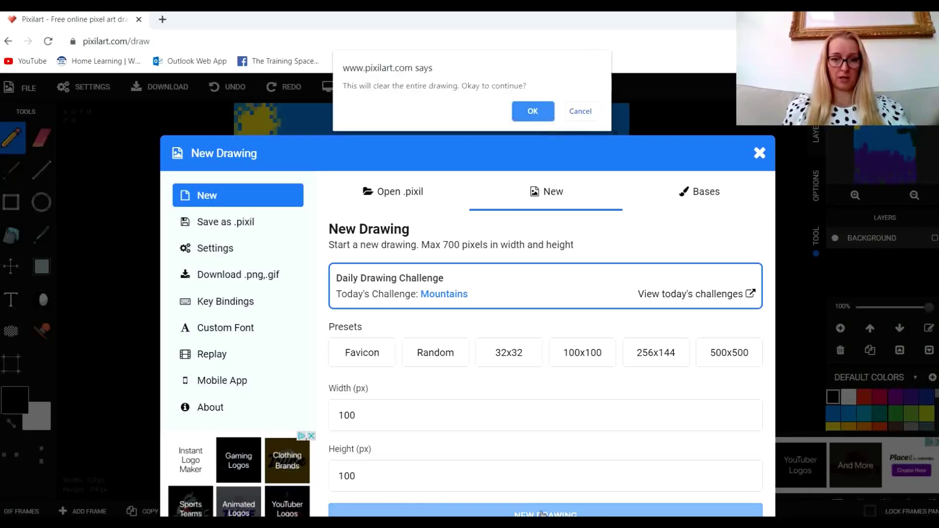
{"action": "left_click", "coordinate": [534, 111]}
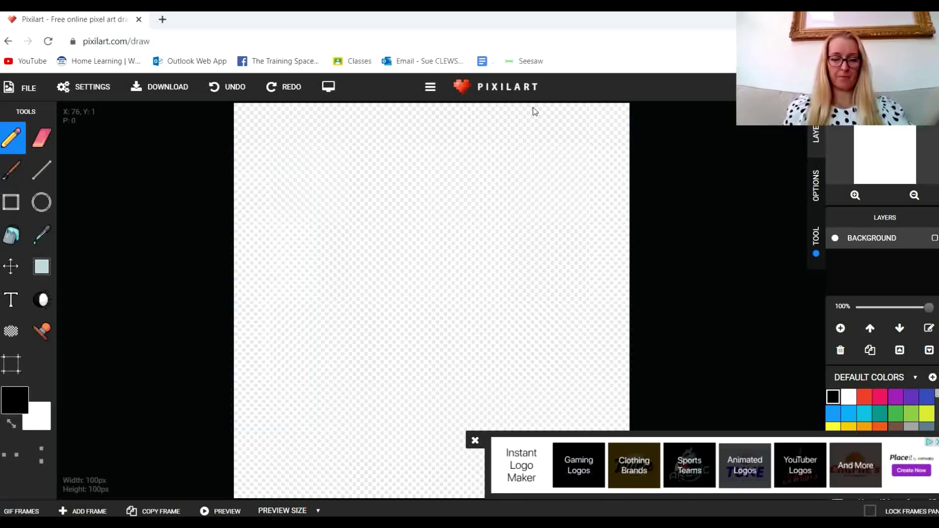
Close the advert bar and switch the editor to full screen.
{"action": "left_click", "coordinate": [473, 442]}
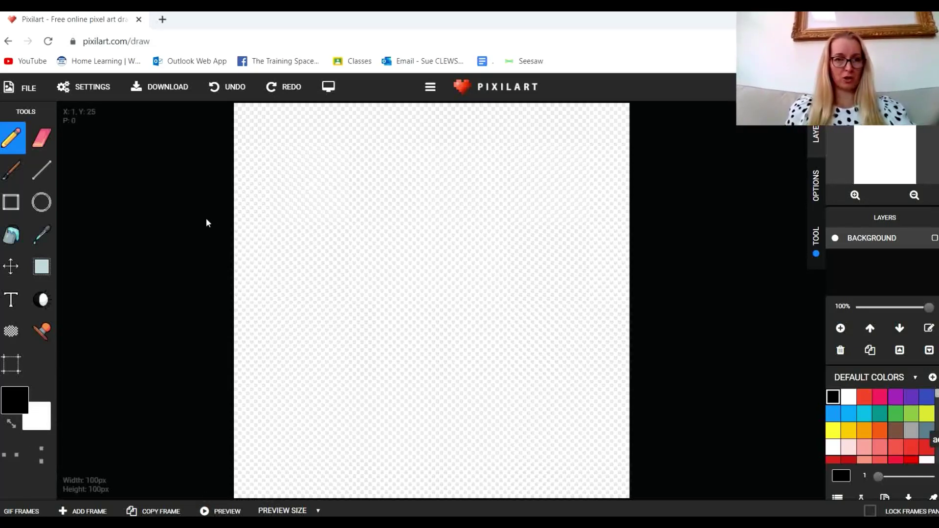
{"action": "left_click", "coordinate": [328, 89]}
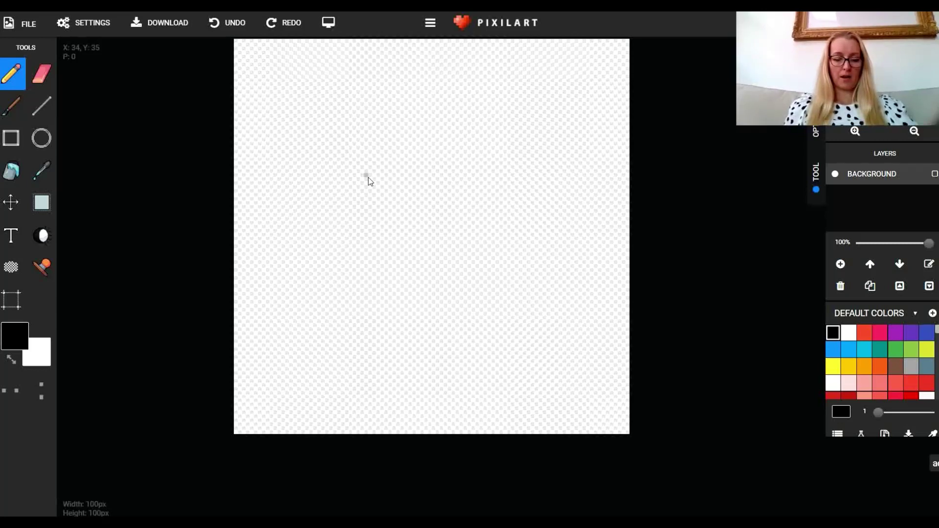
{"action": "left_click_drag", "start_coordinate": [456, 190], "coordinate": [543, 205]}
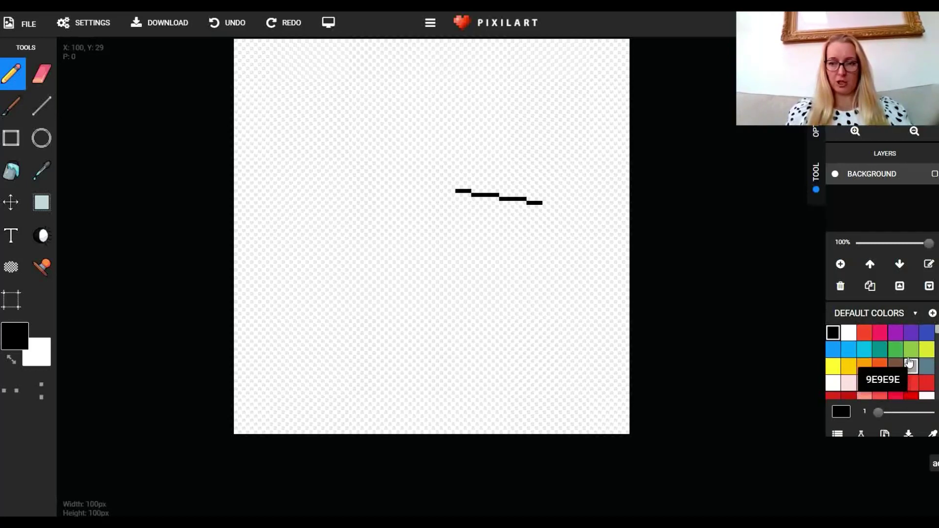
In amber, place a yellow dot and paint a thick pixel-size-6 yellow stroke.
{"action": "left_click", "coordinate": [849, 367]}
{"action": "scroll", "coordinate": [881, 342], "scroll_direction": "down", "scroll_amount": 2}
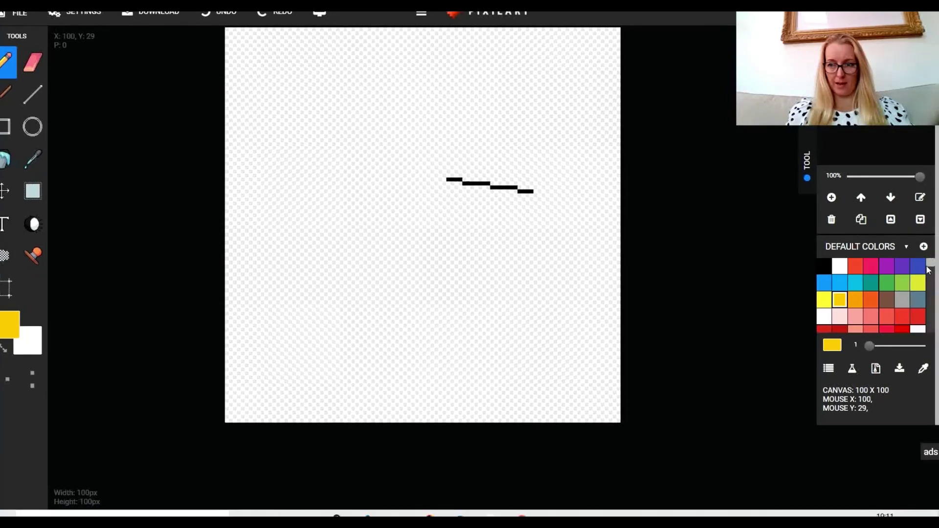
{"action": "scroll", "coordinate": [929, 291], "scroll_direction": "down", "scroll_amount": 5}
{"action": "scroll", "coordinate": [930, 292], "scroll_direction": "down", "scroll_amount": 10}
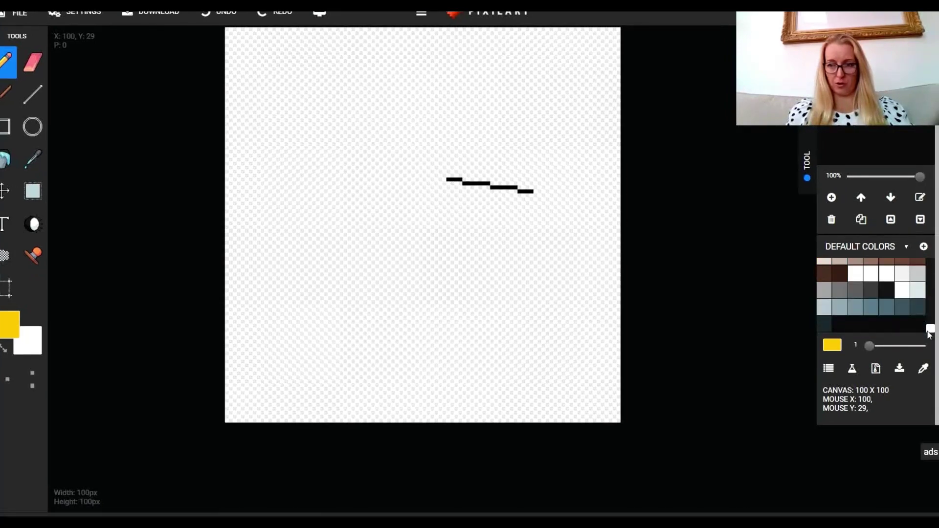
{"action": "scroll", "coordinate": [932, 286], "scroll_direction": "up", "scroll_amount": 1}
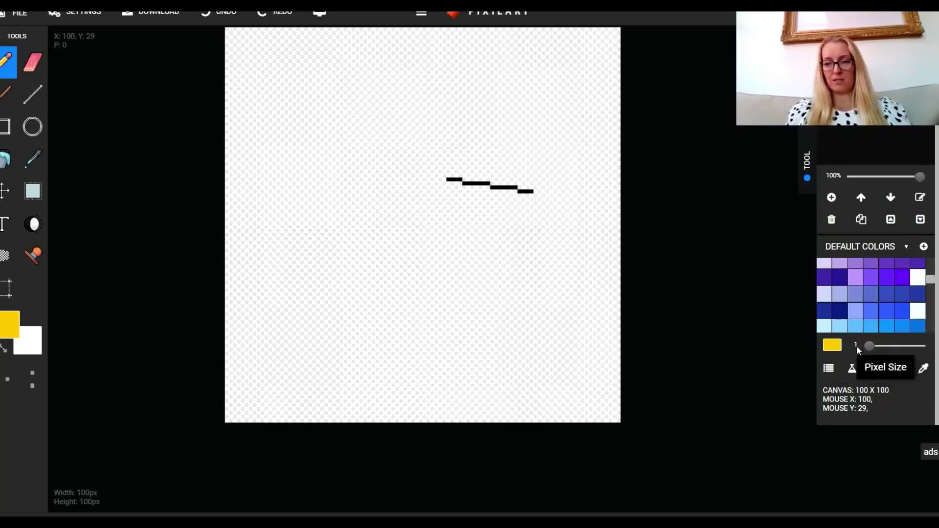
{"action": "left_click", "coordinate": [271, 137]}
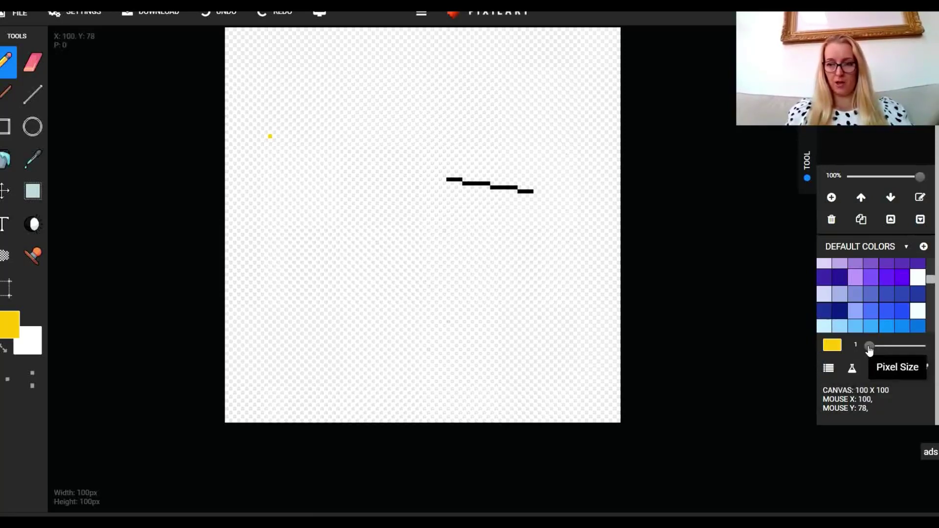
{"action": "left_click_drag", "start_coordinate": [869, 346], "coordinate": [887, 349]}
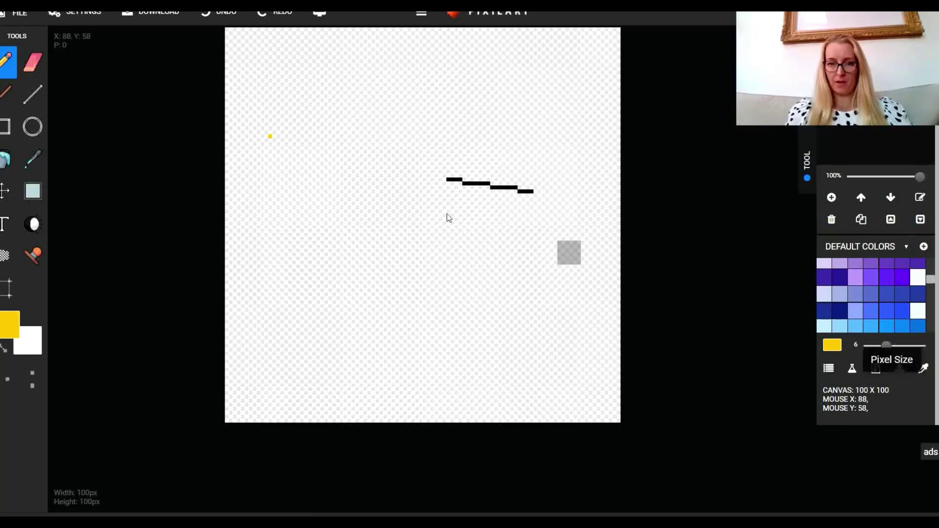
{"action": "mouse_move", "coordinate": [328, 189]}
{"action": "left_mouse_down"}
{"action": "mouse_move", "coordinate": [340, 306]}
{"action": "mouse_move", "coordinate": [473, 310]}
{"action": "mouse_move", "coordinate": [468, 162]}
{"action": "mouse_move", "coordinate": [441, 147]}
{"action": "mouse_move", "coordinate": [448, 176]}
{"action": "mouse_move", "coordinate": [423, 171]}
{"action": "left_mouse_up"}
Draw blue scribbles, including a pixel-size-4 stroke up the right edge.
{"action": "left_click", "coordinate": [871, 295]}
{"action": "mouse_move", "coordinate": [399, 234]}
{"action": "left_mouse_down"}
{"action": "mouse_move", "coordinate": [487, 337]}
{"action": "mouse_move", "coordinate": [538, 381]}
{"action": "left_mouse_up"}
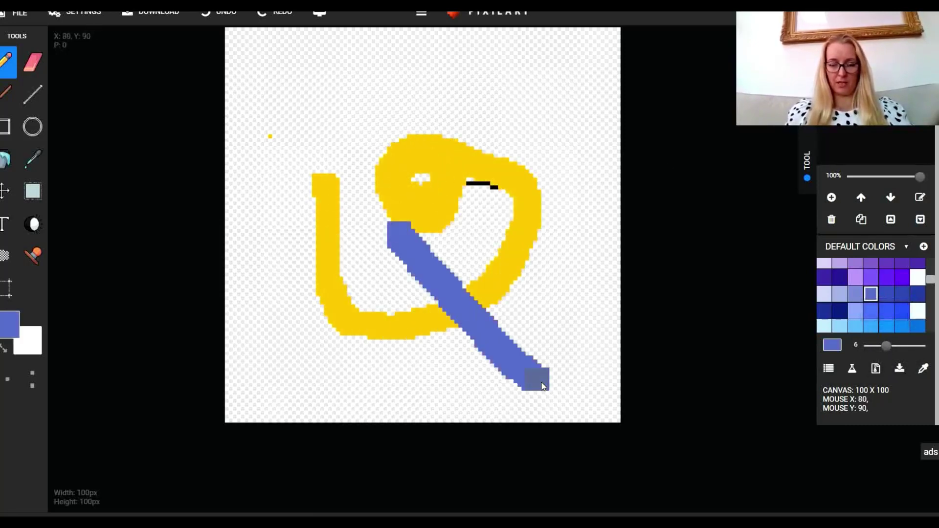
{"action": "left_click_drag", "start_coordinate": [884, 348], "coordinate": [879, 346]}
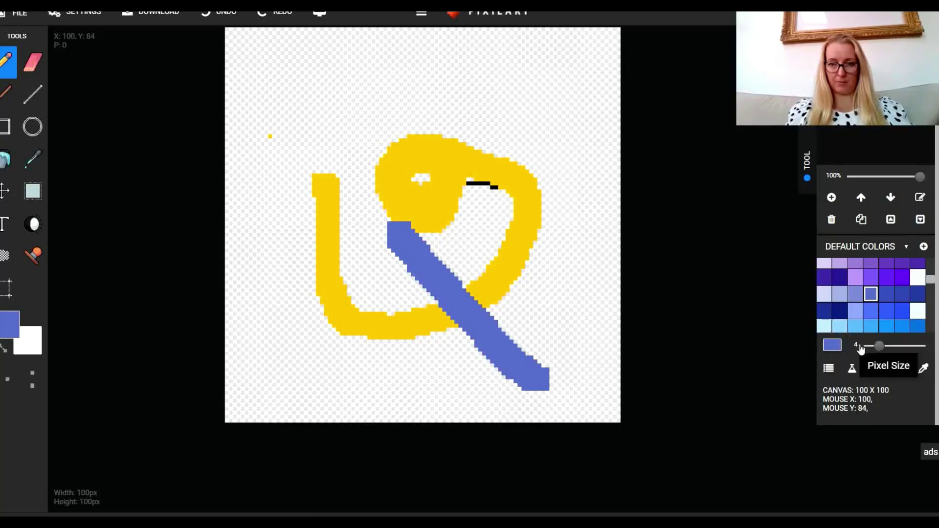
{"action": "mouse_move", "coordinate": [586, 380]}
{"action": "left_mouse_down"}
{"action": "mouse_move", "coordinate": [540, 33]}
{"action": "mouse_move", "coordinate": [331, 142]}
{"action": "mouse_move", "coordinate": [457, 381]}
{"action": "left_mouse_up"}
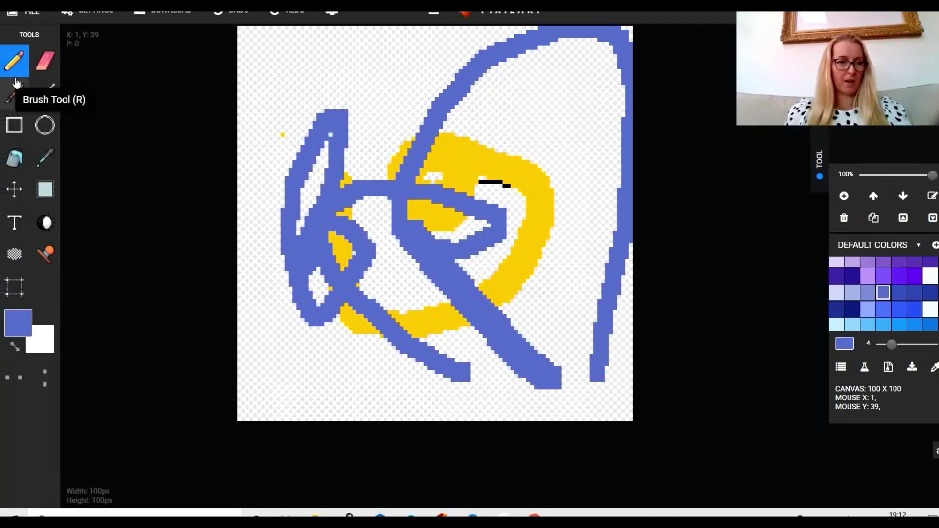
Paint soft blue Brush strokes across the top of the canvas.
{"action": "left_click", "coordinate": [16, 96]}
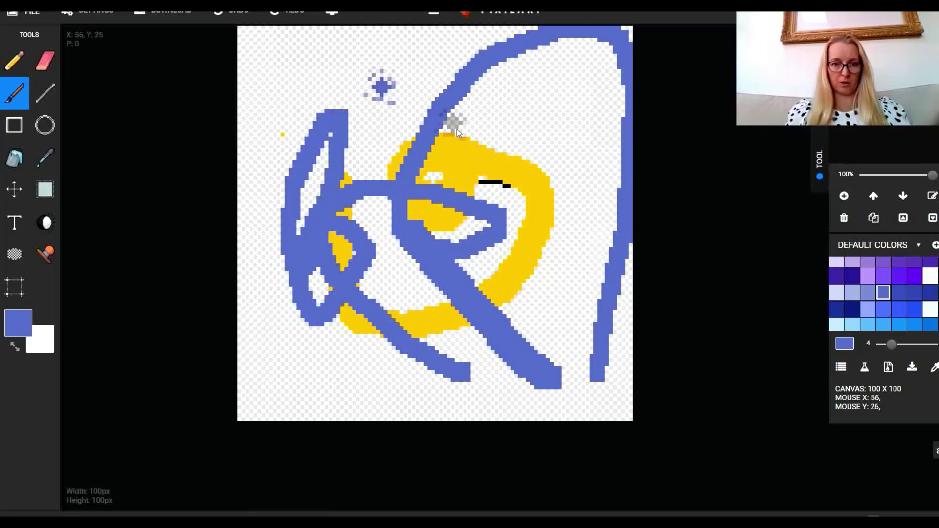
{"action": "mouse_move", "coordinate": [398, 87]}
{"action": "left_mouse_down"}
{"action": "mouse_move", "coordinate": [458, 113]}
{"action": "mouse_move", "coordinate": [555, 130]}
{"action": "mouse_move", "coordinate": [583, 172]}
{"action": "left_mouse_up"}
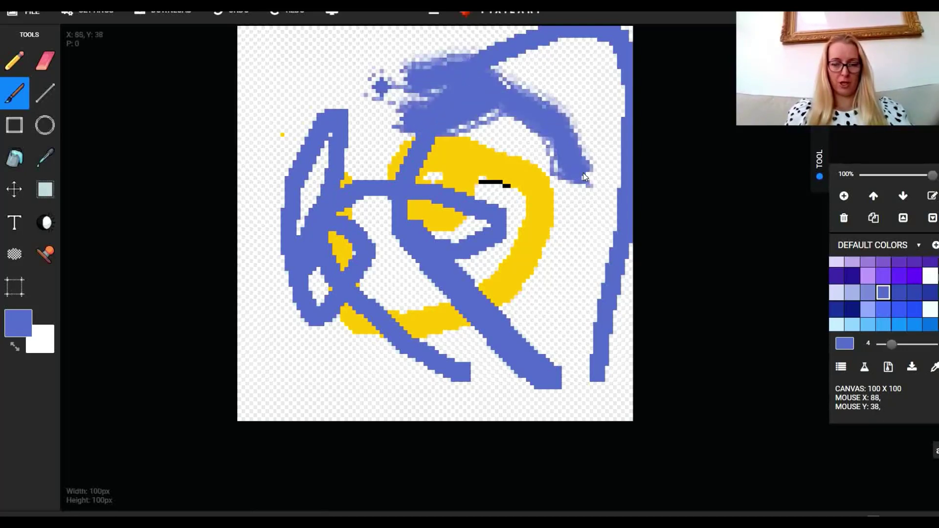
{"action": "scroll", "coordinate": [883, 293], "scroll_direction": "down", "scroll_amount": 5}
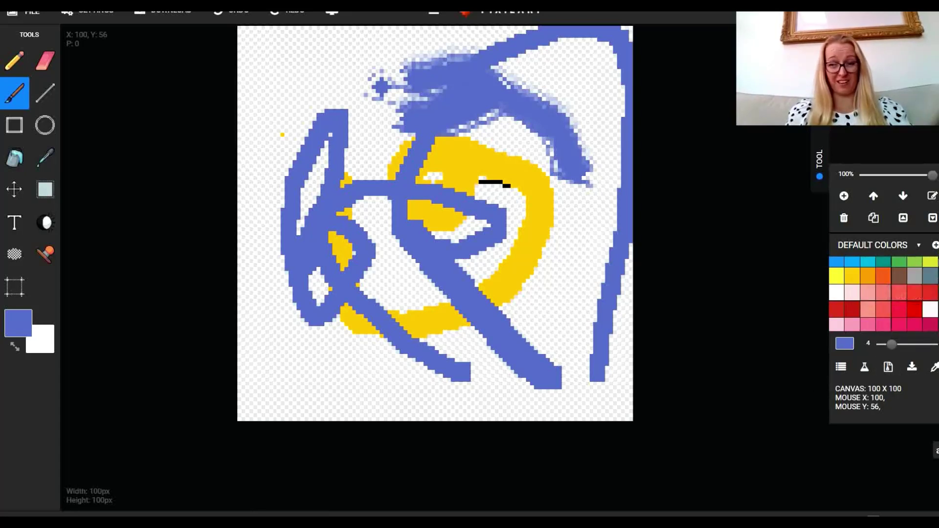
{"action": "scroll", "coordinate": [883, 293], "scroll_direction": "up", "scroll_amount": 1}
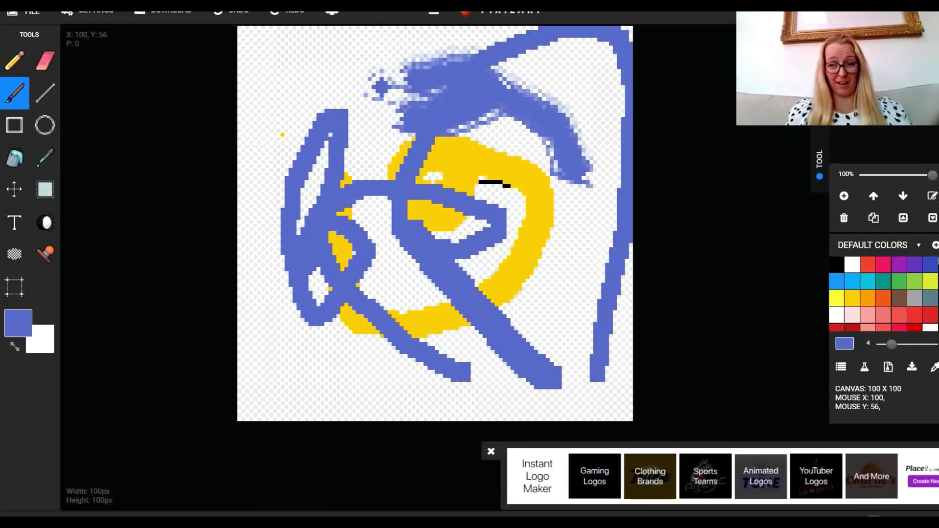
Paint a purple W, then a large pixel-size-16 purple A over the lower right.
{"action": "left_click", "coordinate": [899, 265]}
{"action": "mouse_move", "coordinate": [267, 42]}
{"action": "left_mouse_down"}
{"action": "mouse_move", "coordinate": [295, 162]}
{"action": "mouse_move", "coordinate": [520, 218]}
{"action": "left_mouse_up"}
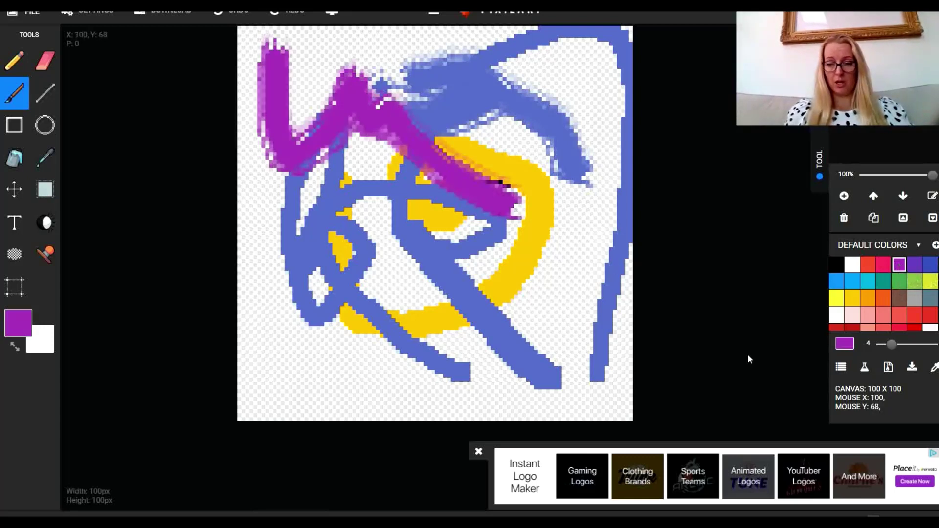
{"action": "left_click_drag", "start_coordinate": [891, 345], "coordinate": [932, 344]}
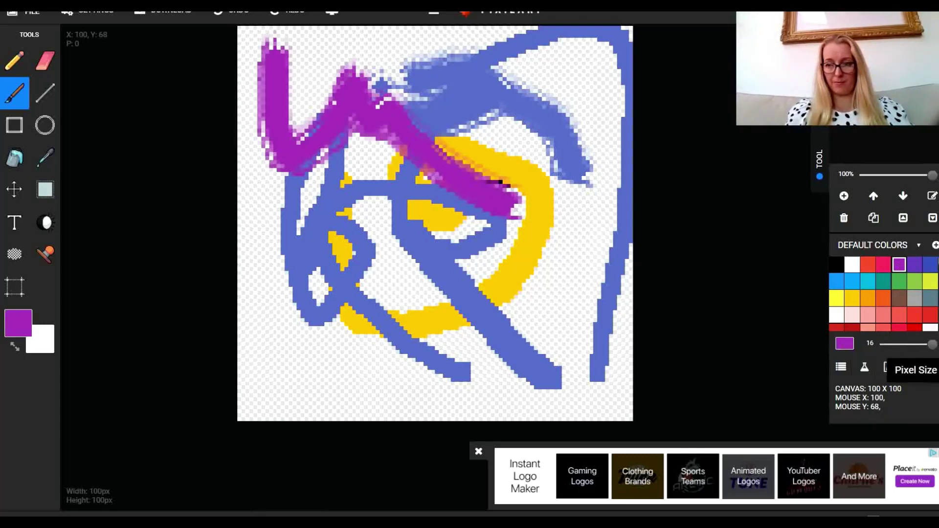
{"action": "mouse_move", "coordinate": [538, 316]}
{"action": "left_mouse_down"}
{"action": "mouse_move", "coordinate": [580, 234]}
{"action": "mouse_move", "coordinate": [484, 408]}
{"action": "mouse_move", "coordinate": [435, 265]}
{"action": "left_mouse_up"}
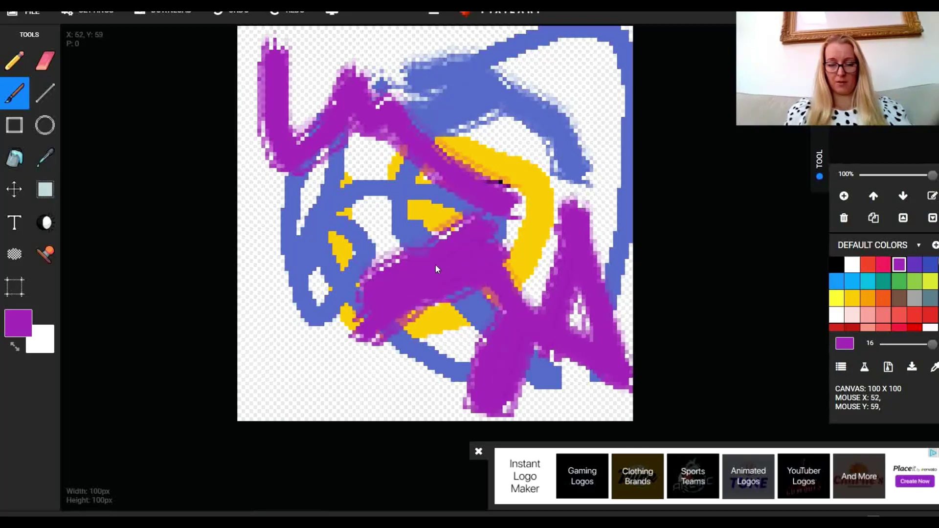
Draw a large orange circle and rectangle at pixel size 4 over the scribbles.
{"action": "left_click", "coordinate": [45, 131]}
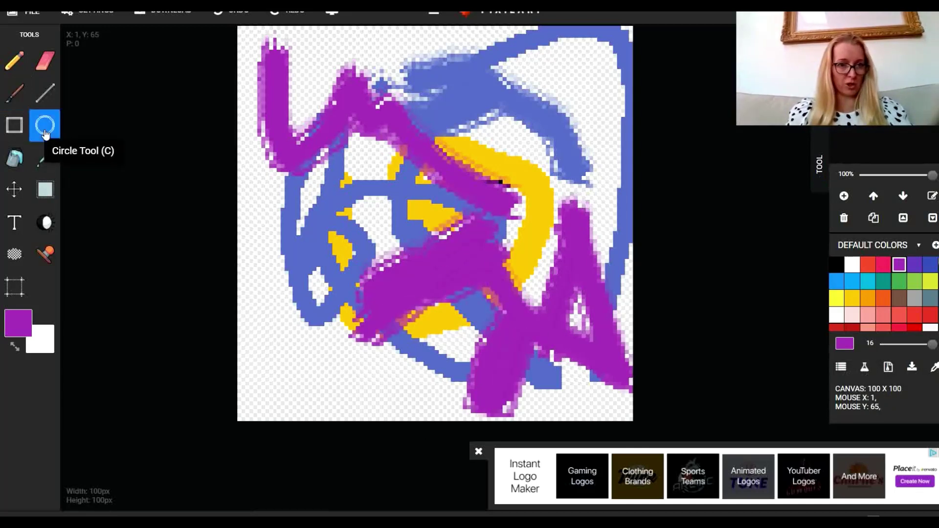
{"action": "left_click", "coordinate": [883, 298]}
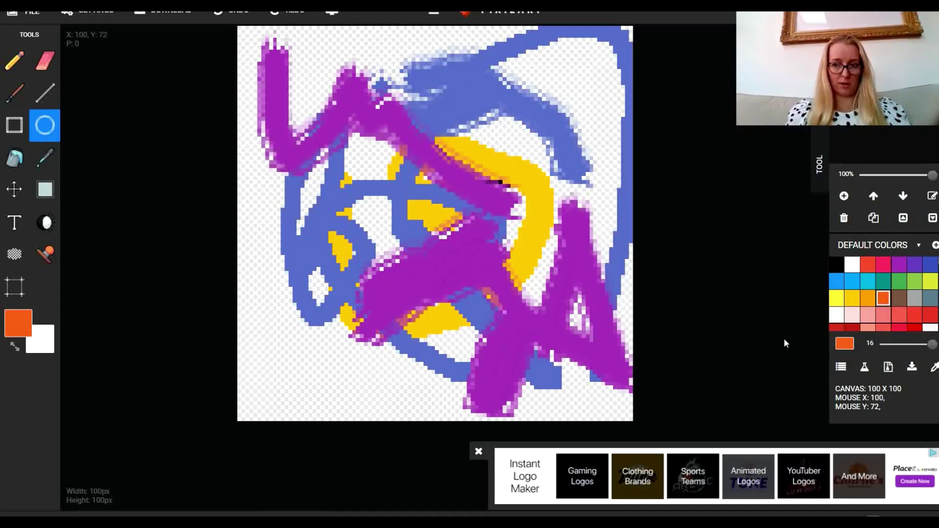
{"action": "left_click_drag", "start_coordinate": [932, 344], "coordinate": [892, 344]}
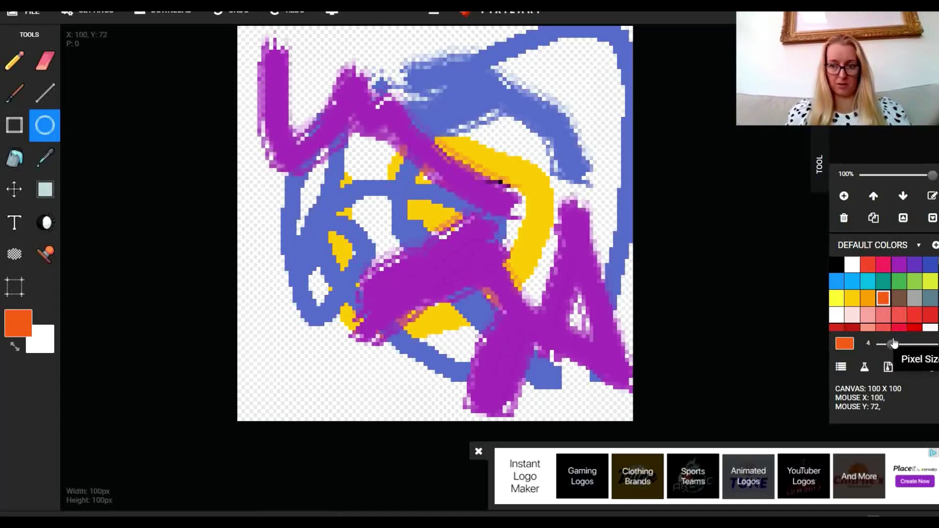
{"action": "mouse_move", "coordinate": [254, 134]}
{"action": "left_mouse_down"}
{"action": "mouse_move", "coordinate": [481, 397]}
{"action": "mouse_move", "coordinate": [540, 418]}
{"action": "left_mouse_up"}
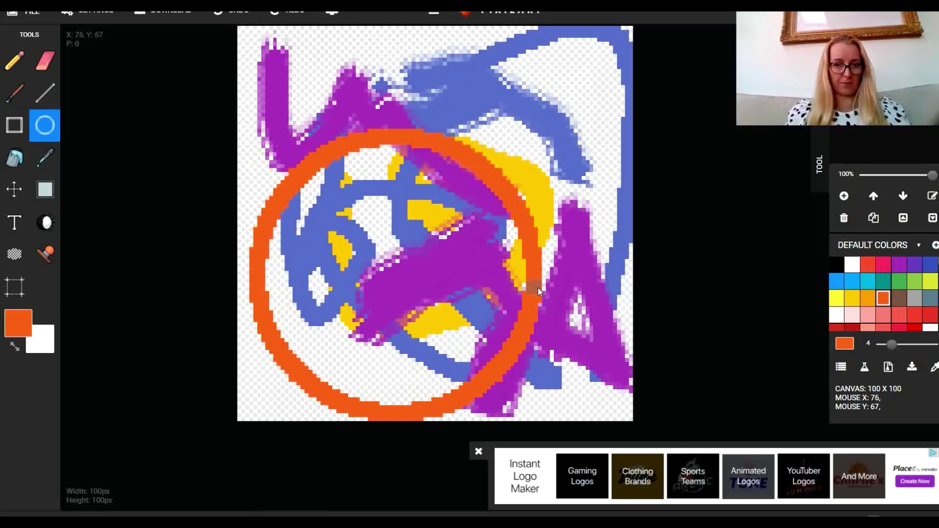
{"action": "left_click", "coordinate": [14, 125]}
{"action": "left_click_drag", "start_coordinate": [301, 66], "coordinate": [603, 311]}
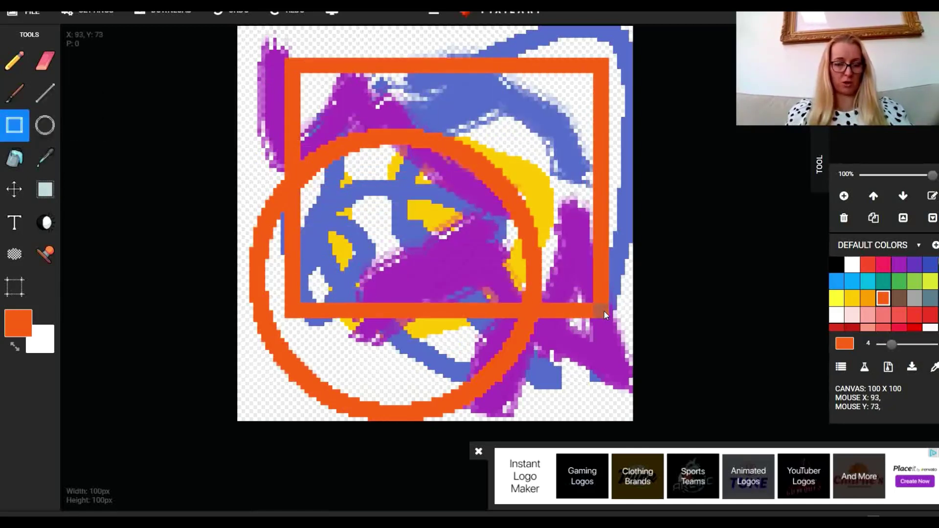
Bucket-fill the outer background and white gaps with pink E91E63.
{"action": "left_click", "coordinate": [17, 160]}
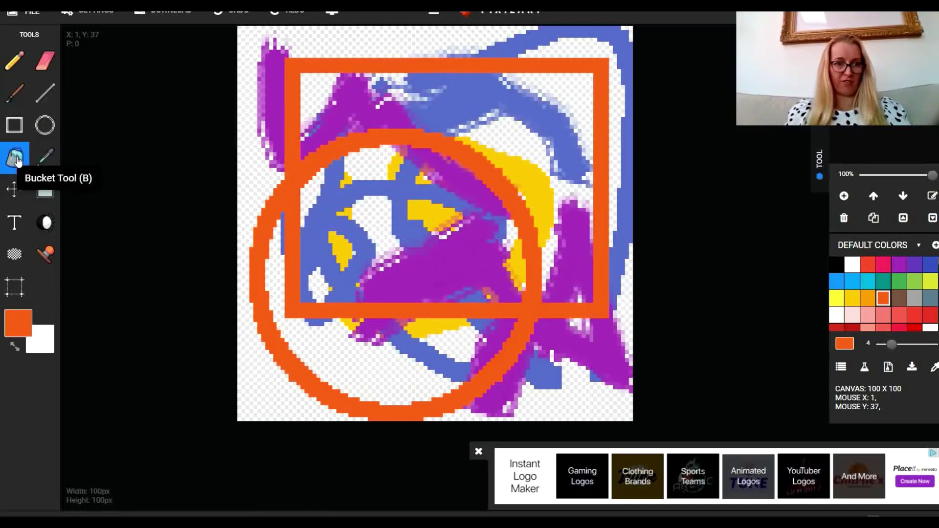
{"action": "left_click", "coordinate": [877, 265]}
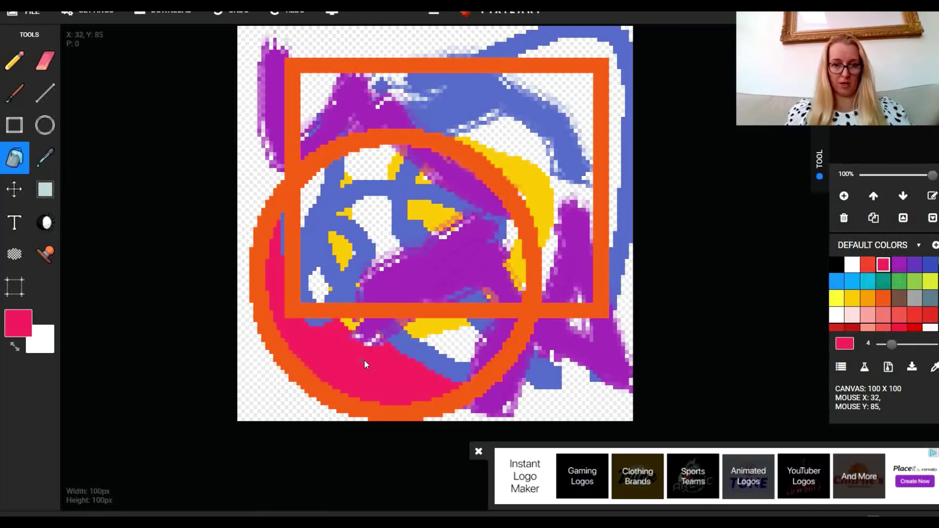
{"action": "left_click", "coordinate": [370, 234]}
{"action": "left_click", "coordinate": [360, 158]}
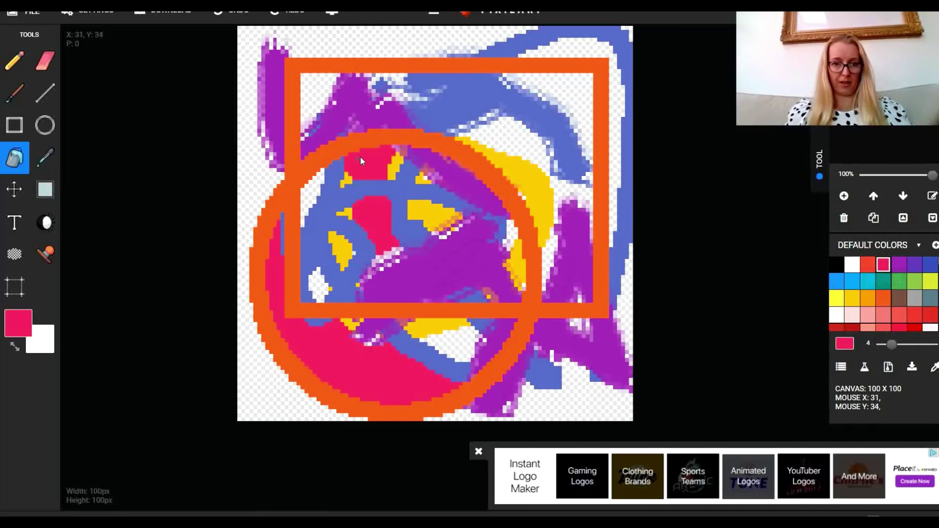
{"action": "left_click", "coordinate": [406, 46]}
{"action": "left_click", "coordinate": [577, 95]}
{"action": "left_click", "coordinate": [579, 48]}
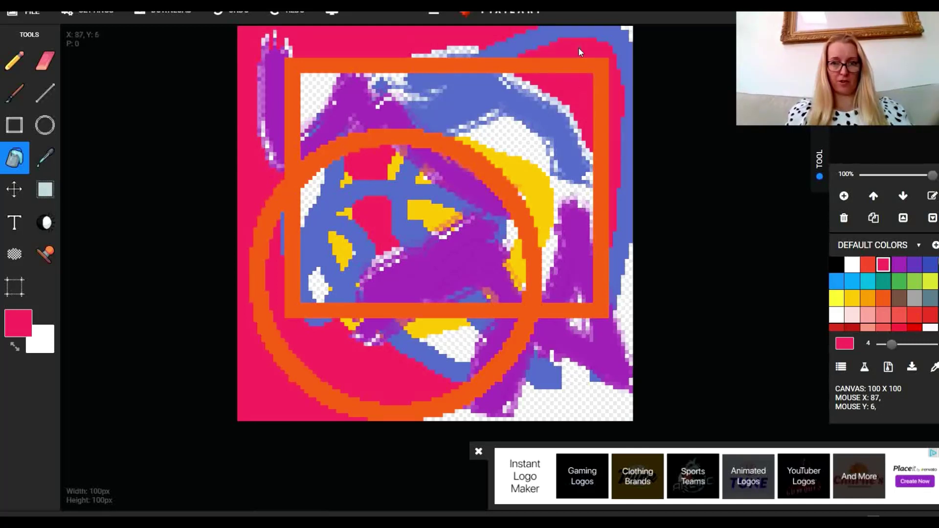
{"action": "left_click", "coordinate": [509, 143]}
{"action": "left_click", "coordinate": [313, 91]}
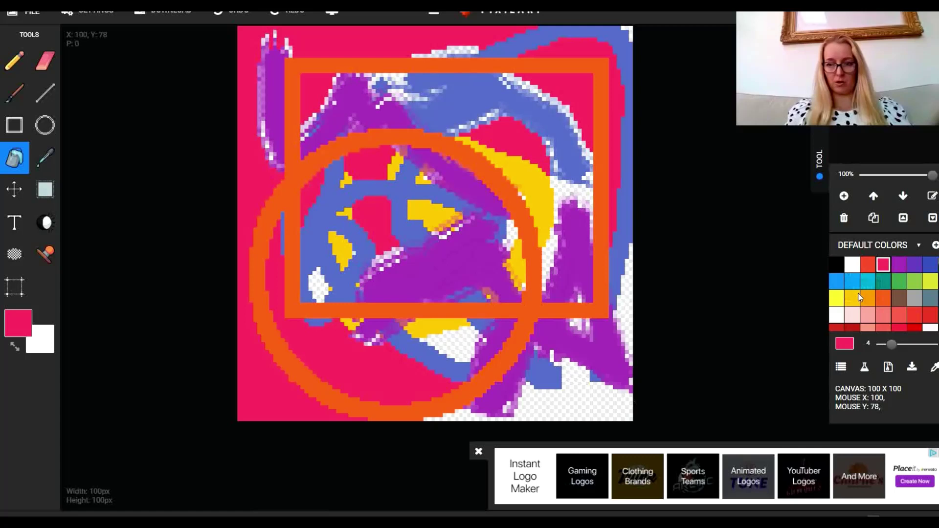
Fill the remaining white patches at the bottom right with light pink.
{"action": "left_click", "coordinate": [874, 321]}
{"action": "left_click", "coordinate": [581, 410]}
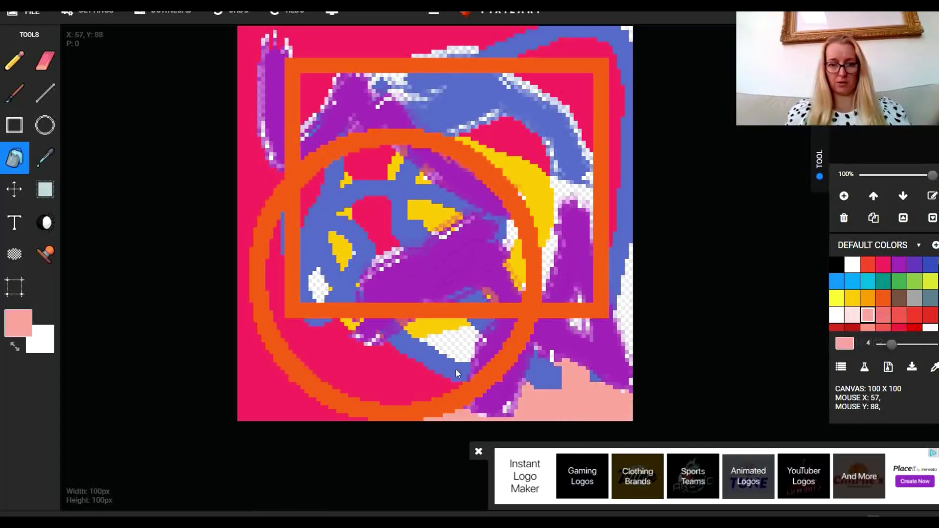
{"action": "left_click", "coordinate": [457, 344]}
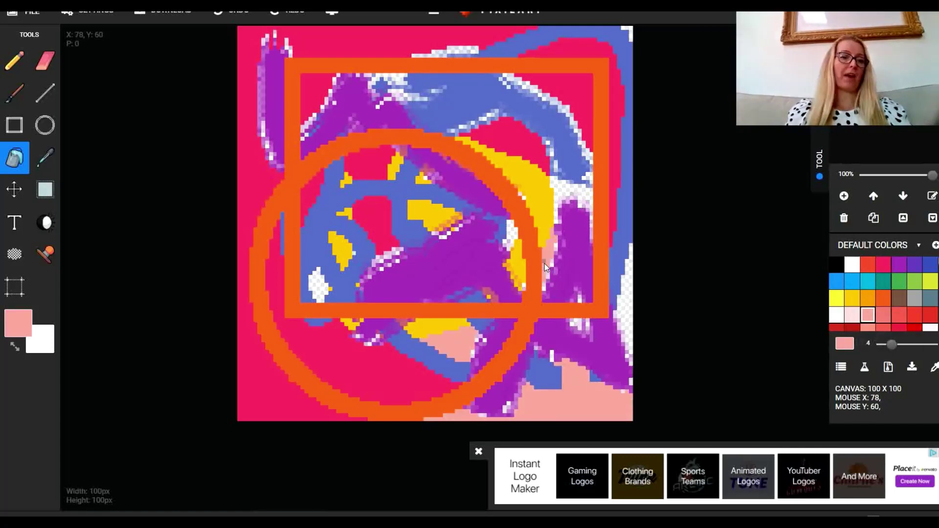
Add pink text 'CHCHBVCBVCBC VBCV' along the rectangle's top edge.
{"action": "left_click", "coordinate": [15, 223]}
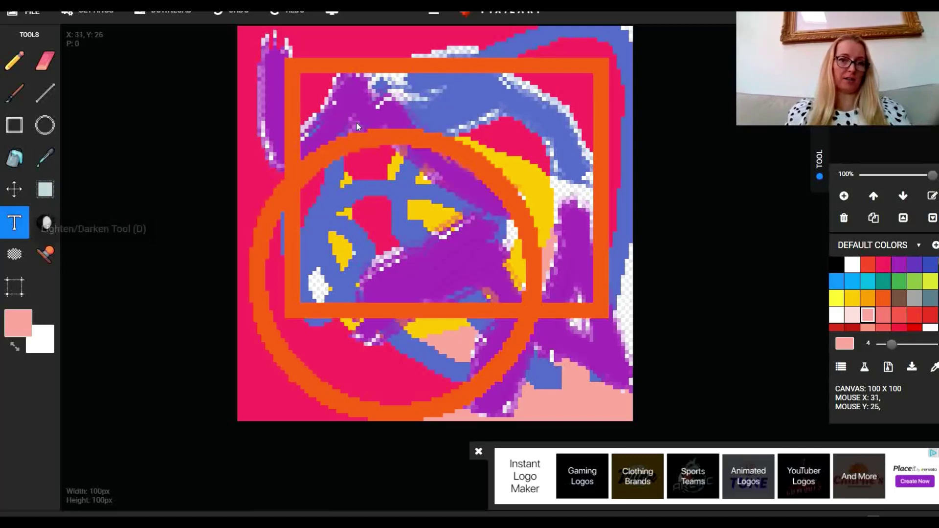
{"action": "left_click", "coordinate": [316, 69]}
{"action": "type", "text": "CHCHBVCBVCBC VBC"}
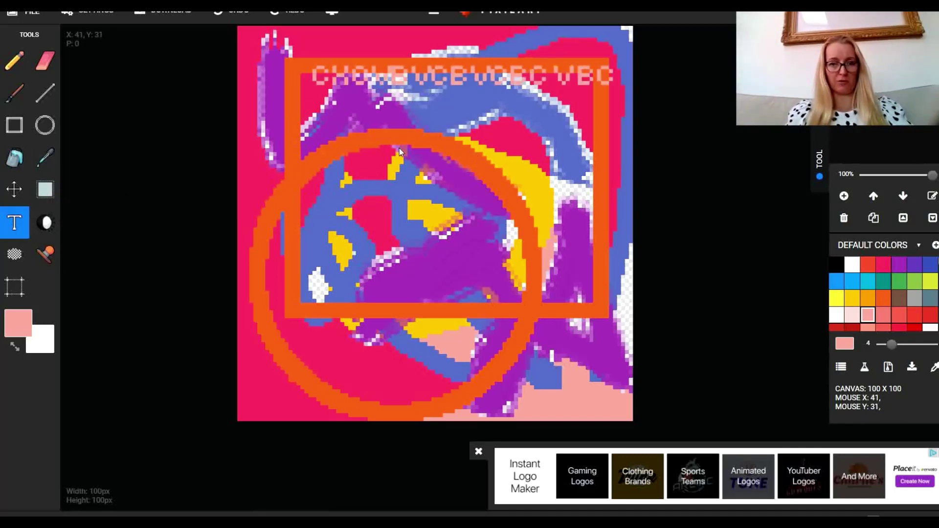
{"action": "type", "text": "V"}
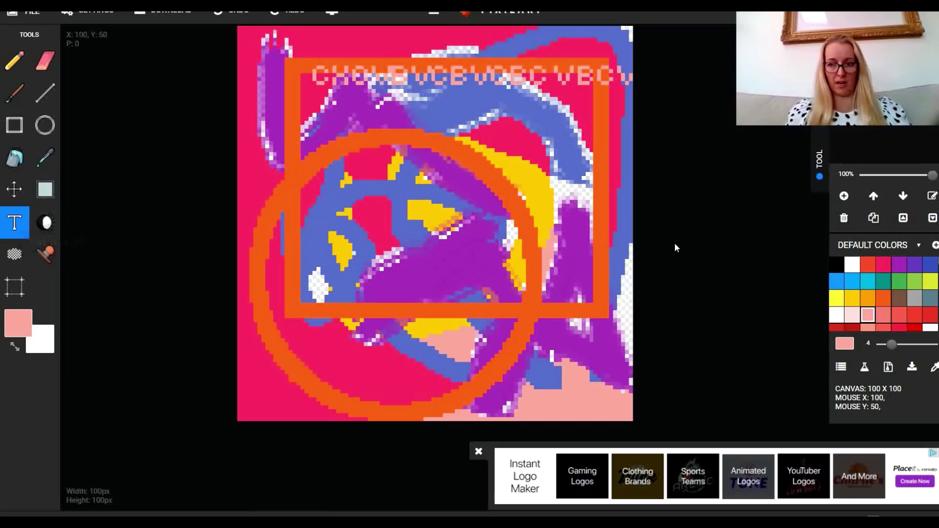
Add black text 'HCVHCBCVBVCBB CDF' across the rectangle's upper middle.
{"action": "left_click", "coordinate": [836, 265]}
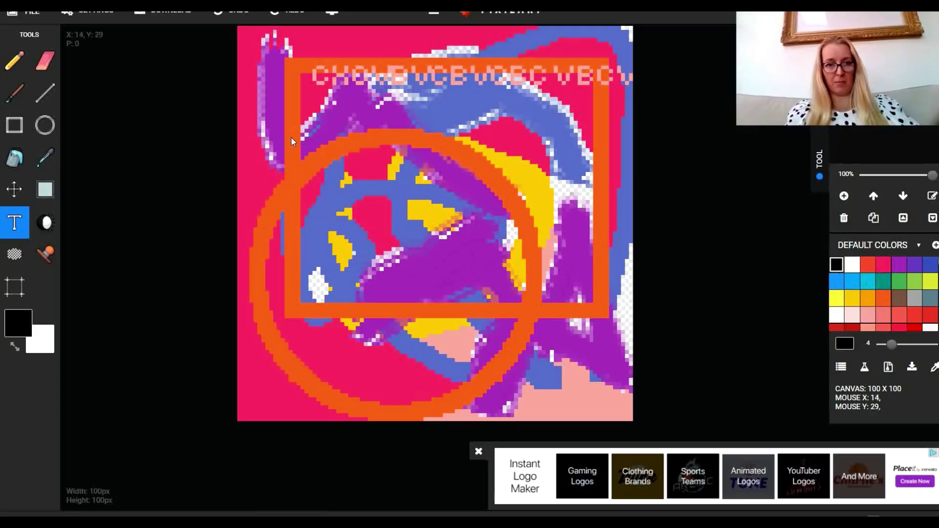
{"action": "left_click", "coordinate": [291, 137]}
{"action": "type", "text": "HCVHCBCVBVCBB CDF"}
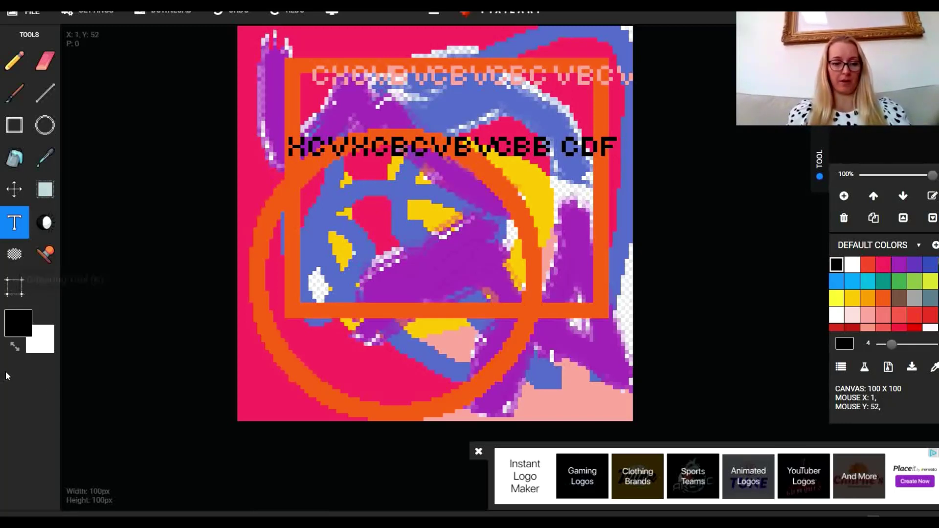
Copy the drawing into a second GIF frame and check frames 1 and 2.
{"action": "left_click", "coordinate": [290, 514]}
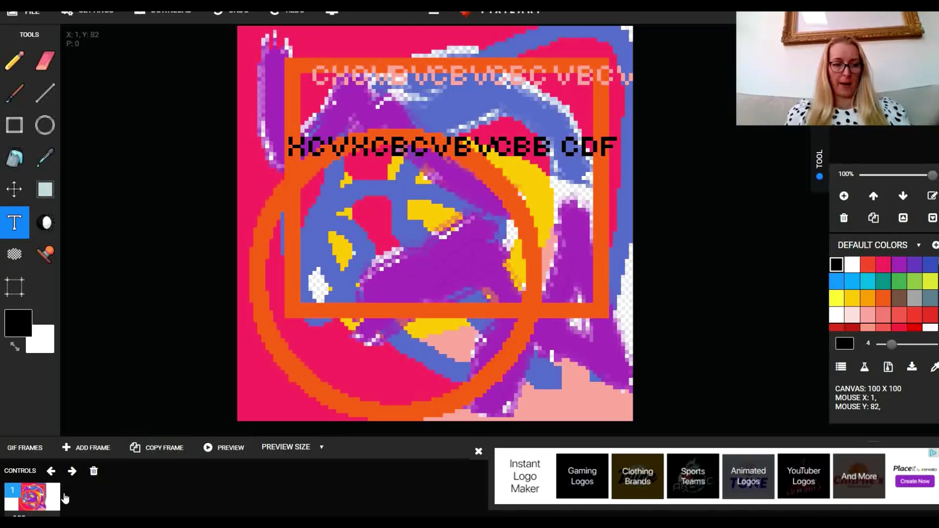
{"action": "left_click", "coordinate": [167, 453]}
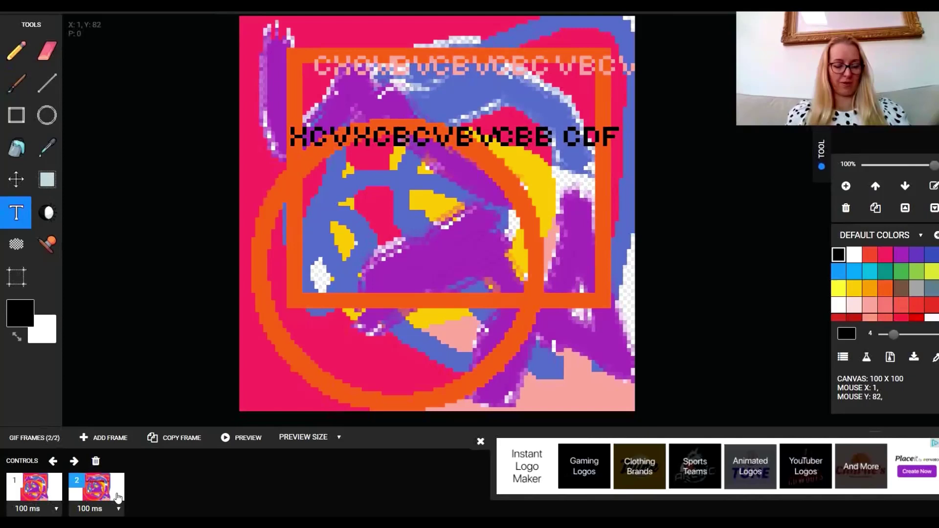
{"action": "left_click", "coordinate": [29, 491]}
{"action": "left_click", "coordinate": [104, 485]}
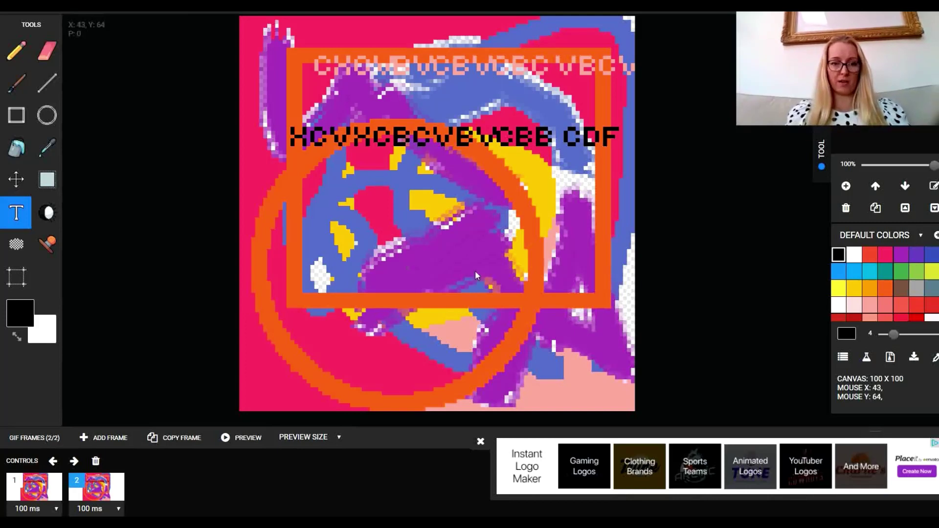
Paint extra yellow strokes across the lower part of frame 2 with brush and pencil.
{"action": "left_click", "coordinate": [854, 288]}
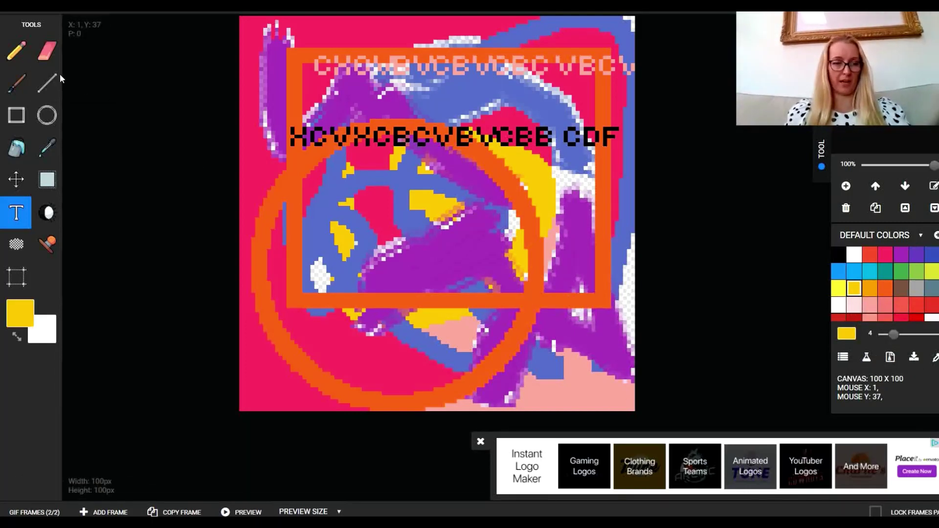
{"action": "left_click", "coordinate": [16, 83]}
{"action": "mouse_move", "coordinate": [463, 319]}
{"action": "left_mouse_down"}
{"action": "mouse_move", "coordinate": [510, 287]}
{"action": "mouse_move", "coordinate": [572, 288]}
{"action": "mouse_move", "coordinate": [512, 315]}
{"action": "mouse_move", "coordinate": [717, 311]}
{"action": "left_mouse_up"}
{"action": "left_click", "coordinate": [838, 288]}
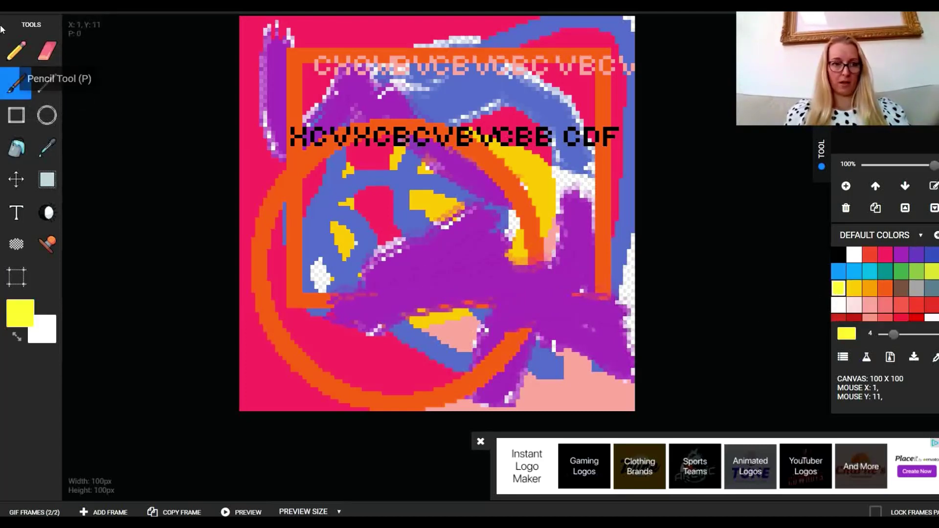
{"action": "left_click", "coordinate": [16, 50]}
{"action": "mouse_move", "coordinate": [296, 254]}
{"action": "left_mouse_down"}
{"action": "mouse_move", "coordinate": [474, 355]}
{"action": "mouse_move", "coordinate": [385, 334]}
{"action": "mouse_move", "coordinate": [466, 315]}
{"action": "mouse_move", "coordinate": [374, 374]}
{"action": "mouse_move", "coordinate": [445, 374]}
{"action": "mouse_move", "coordinate": [396, 361]}
{"action": "mouse_move", "coordinate": [415, 353]}
{"action": "mouse_move", "coordinate": [469, 391]}
{"action": "mouse_move", "coordinate": [282, 301]}
{"action": "left_mouse_up"}
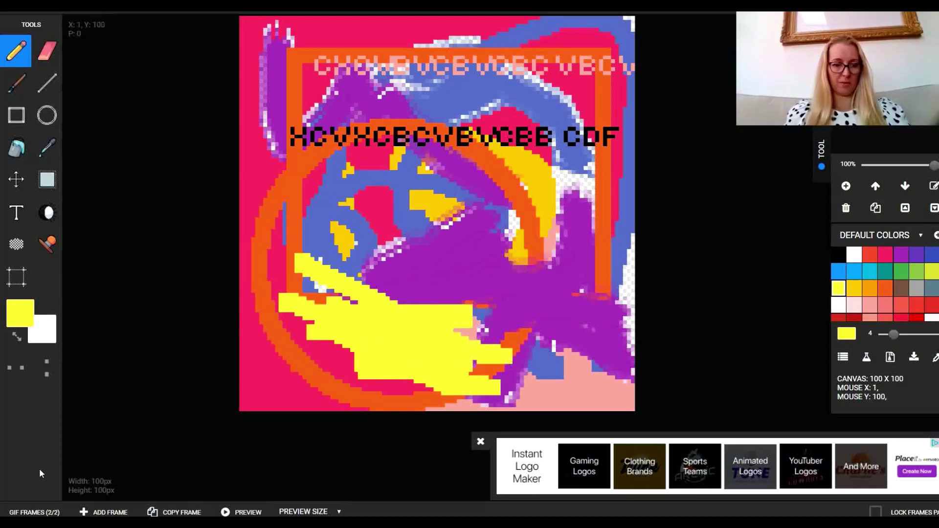
Remove an accidentally added blank third frame with Undo and reshow the frames panel.
{"action": "left_click", "coordinate": [103, 512]}
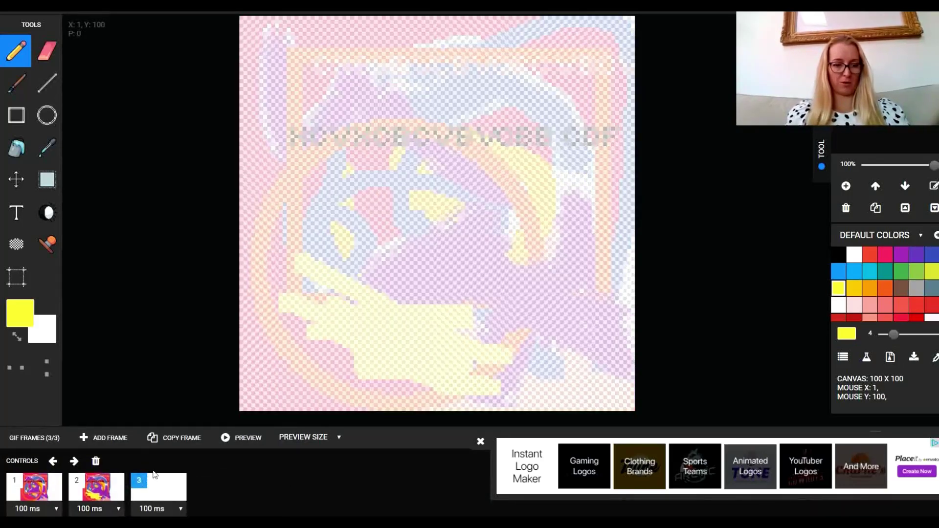
{"action": "left_click", "coordinate": [111, 486]}
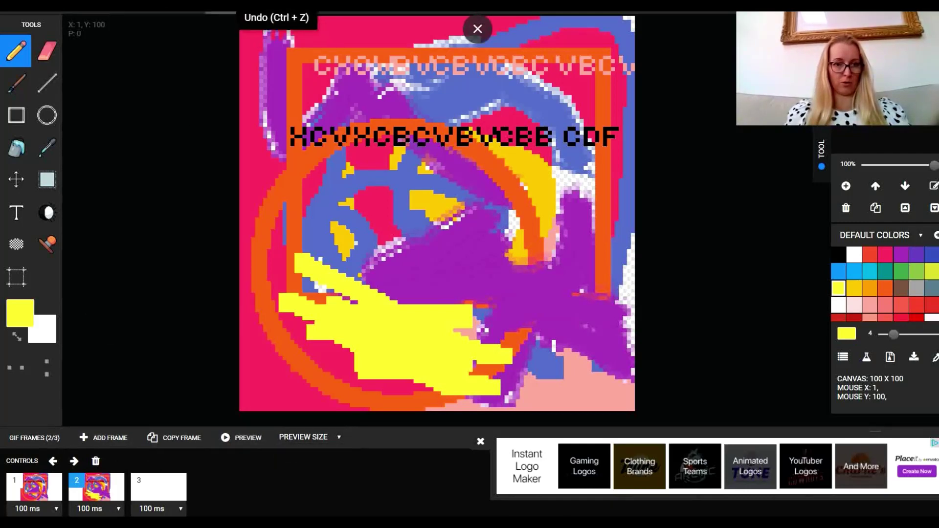
{"action": "left_click", "coordinate": [271, 22]}
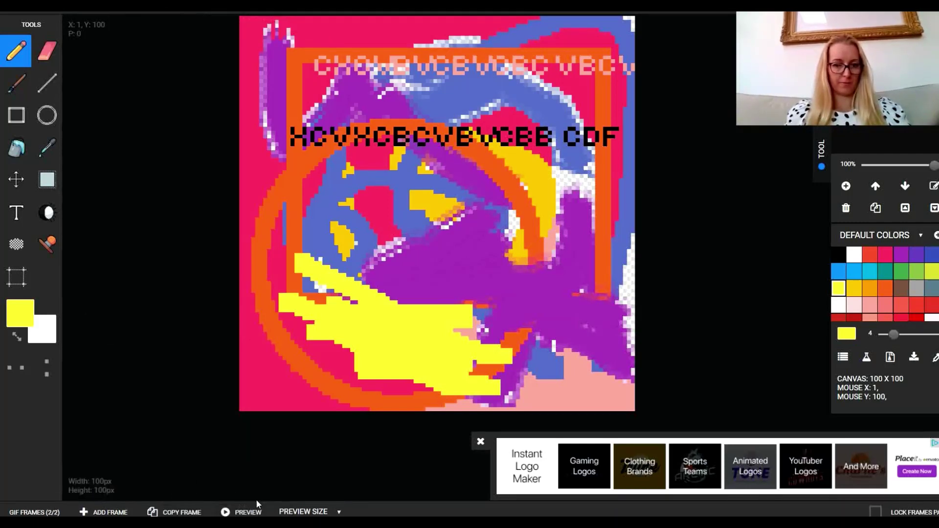
{"action": "left_click", "coordinate": [899, 514]}
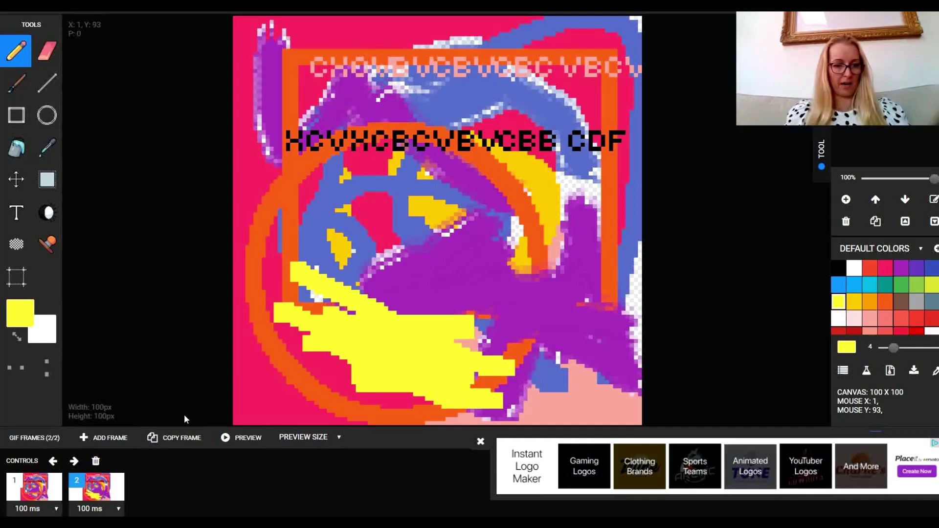
Create frames 3 and 4 as copies, painting more yellow over the right side.
{"action": "left_click", "coordinate": [180, 439]}
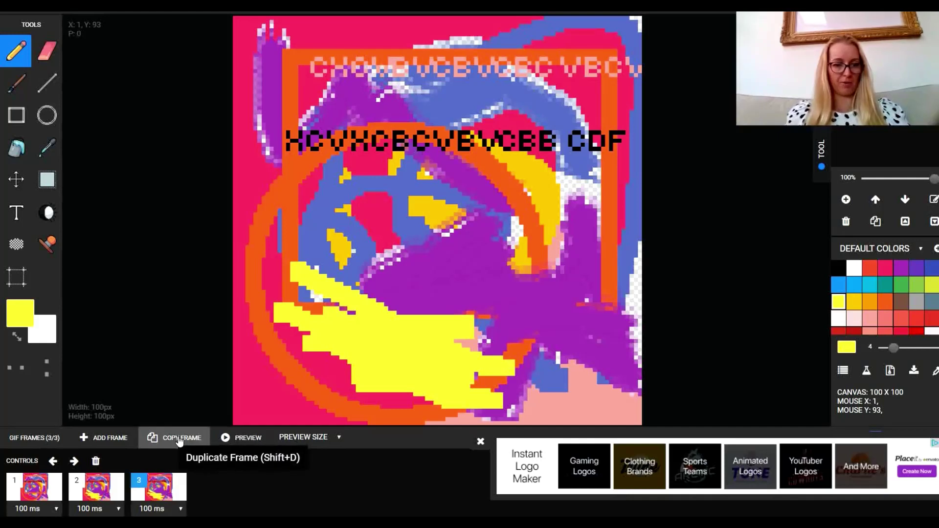
{"action": "left_click", "coordinate": [103, 444]}
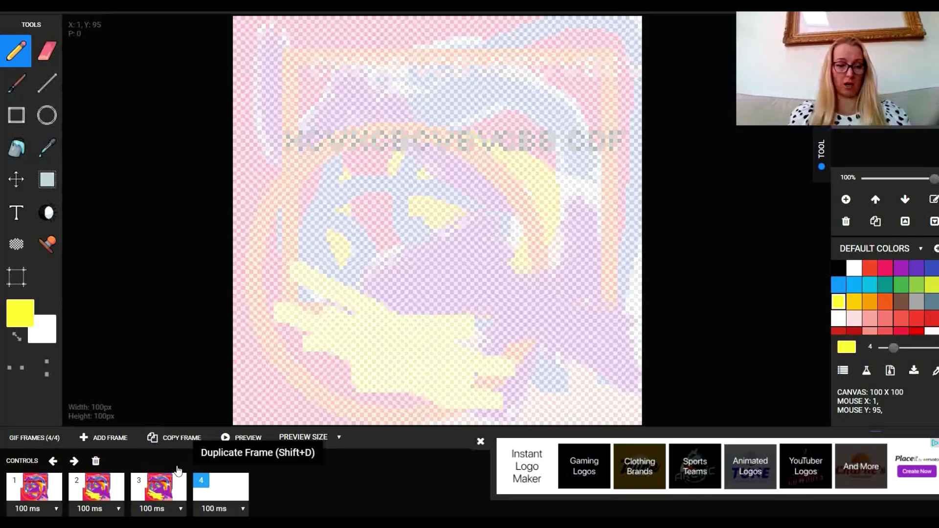
{"action": "key", "text": "ctrl+z"}
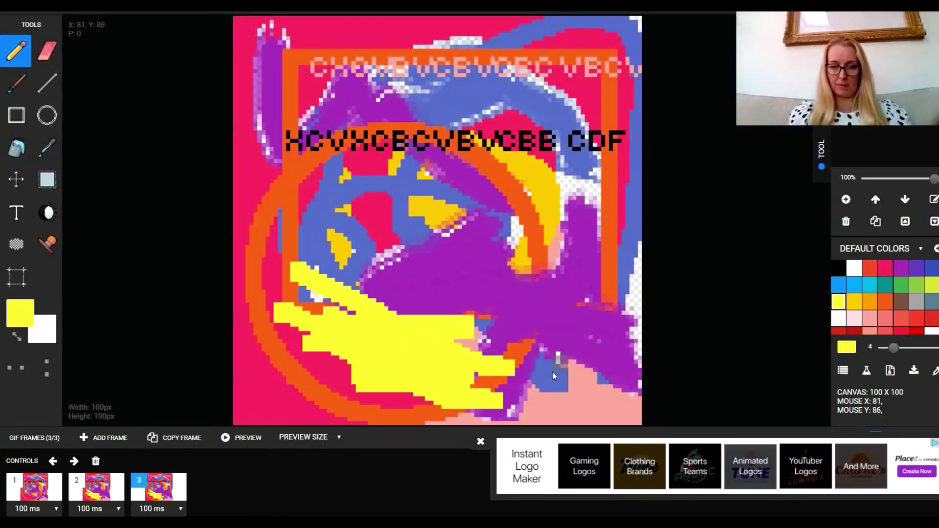
{"action": "mouse_move", "coordinate": [553, 372]}
{"action": "left_mouse_down"}
{"action": "mouse_move", "coordinate": [508, 354]}
{"action": "mouse_move", "coordinate": [581, 332]}
{"action": "mouse_move", "coordinate": [608, 305]}
{"action": "mouse_move", "coordinate": [539, 264]}
{"action": "mouse_move", "coordinate": [580, 251]}
{"action": "left_mouse_up"}
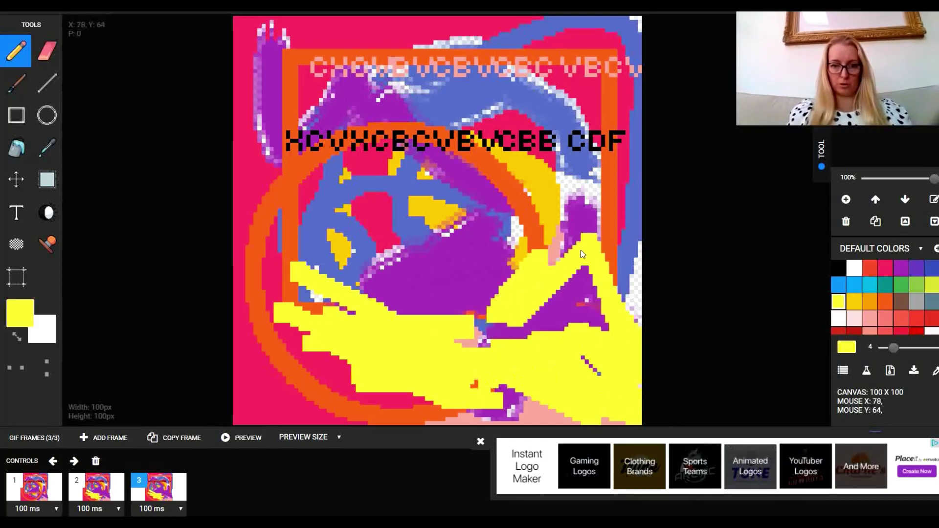
{"action": "left_click", "coordinate": [190, 439]}
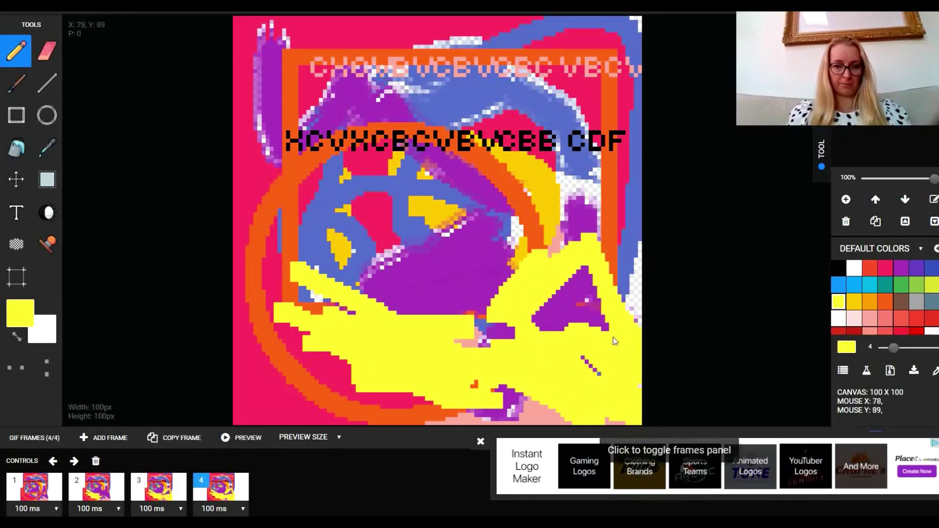
{"action": "mouse_move", "coordinate": [587, 382]}
{"action": "left_mouse_down"}
{"action": "mouse_move", "coordinate": [577, 309]}
{"action": "mouse_move", "coordinate": [610, 216]}
{"action": "mouse_move", "coordinate": [629, 109]}
{"action": "mouse_move", "coordinate": [593, 107]}
{"action": "left_mouse_up"}
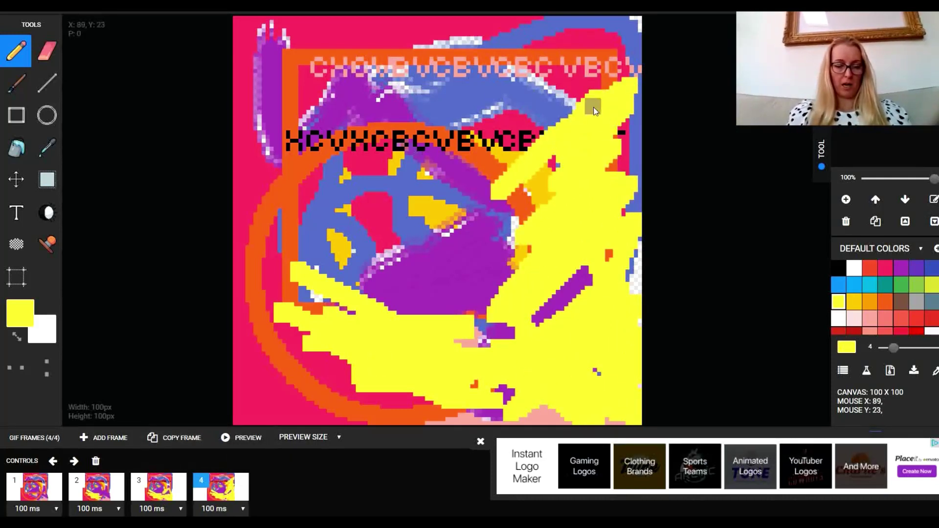
Add frames 5 to 8, each flooded further with yellow, then close the ad bar.
{"action": "left_click", "coordinate": [182, 438]}
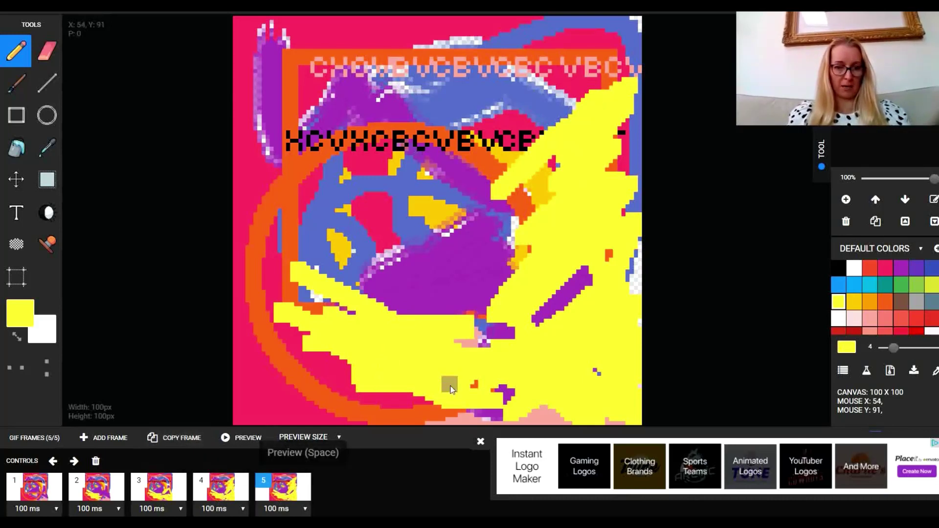
{"action": "mouse_move", "coordinate": [447, 384]}
{"action": "left_mouse_down"}
{"action": "mouse_move", "coordinate": [383, 365]}
{"action": "mouse_move", "coordinate": [320, 387]}
{"action": "mouse_move", "coordinate": [316, 415]}
{"action": "mouse_move", "coordinate": [291, 417]}
{"action": "mouse_move", "coordinate": [340, 331]}
{"action": "mouse_move", "coordinate": [284, 384]}
{"action": "mouse_move", "coordinate": [231, 378]}
{"action": "mouse_move", "coordinate": [251, 271]}
{"action": "mouse_move", "coordinate": [297, 173]}
{"action": "mouse_move", "coordinate": [252, 338]}
{"action": "mouse_move", "coordinate": [311, 303]}
{"action": "mouse_move", "coordinate": [307, 290]}
{"action": "mouse_move", "coordinate": [326, 269]}
{"action": "mouse_move", "coordinate": [233, 421]}
{"action": "mouse_move", "coordinate": [411, 311]}
{"action": "mouse_move", "coordinate": [386, 386]}
{"action": "mouse_move", "coordinate": [538, 337]}
{"action": "mouse_move", "coordinate": [485, 379]}
{"action": "mouse_move", "coordinate": [504, 228]}
{"action": "mouse_move", "coordinate": [464, 186]}
{"action": "mouse_move", "coordinate": [392, 223]}
{"action": "left_mouse_up"}
{"action": "left_click", "coordinate": [192, 441]}
{"action": "left_click", "coordinate": [177, 438]}
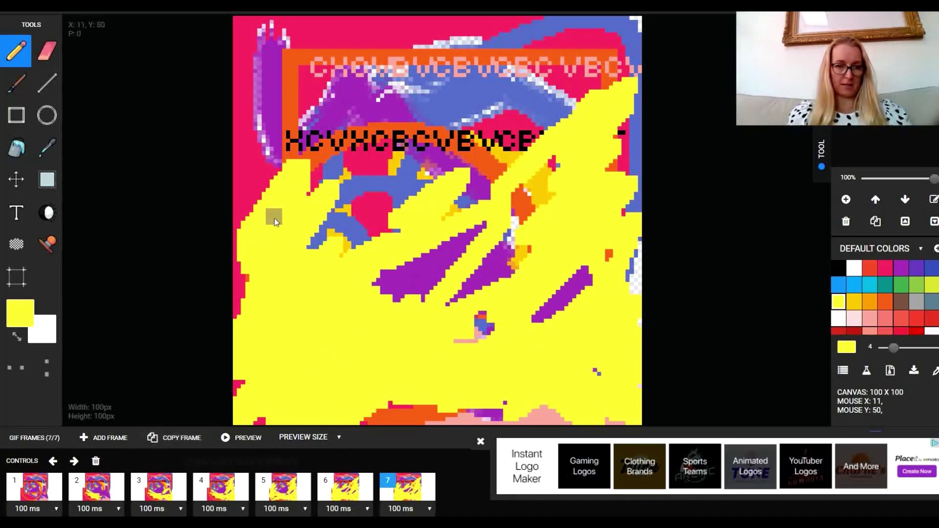
{"action": "mouse_move", "coordinate": [273, 215]}
{"action": "left_mouse_down"}
{"action": "mouse_move", "coordinate": [338, 82]}
{"action": "mouse_move", "coordinate": [224, 221]}
{"action": "mouse_move", "coordinate": [322, 68]}
{"action": "mouse_move", "coordinate": [251, 149]}
{"action": "mouse_move", "coordinate": [338, 25]}
{"action": "mouse_move", "coordinate": [253, 70]}
{"action": "mouse_move", "coordinate": [245, 67]}
{"action": "mouse_move", "coordinate": [246, 43]}
{"action": "left_mouse_up"}
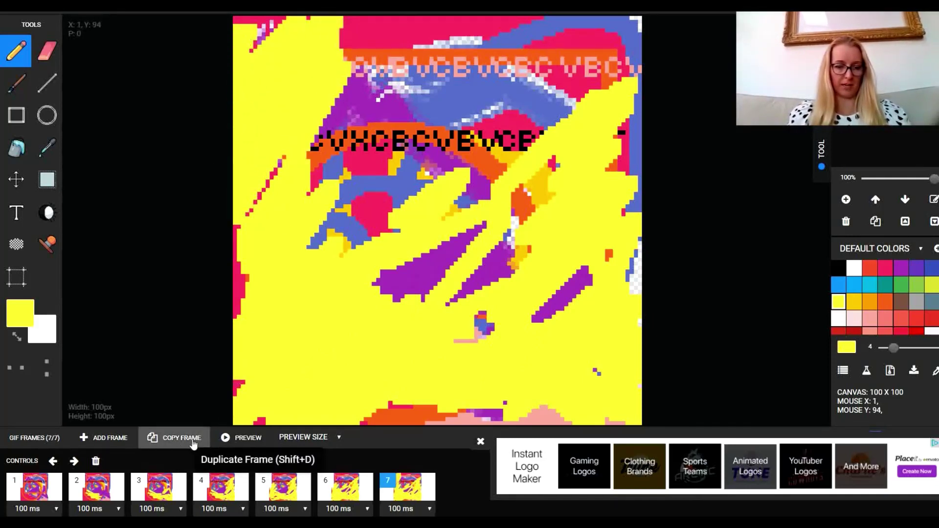
{"action": "left_click", "coordinate": [177, 438]}
{"action": "mouse_move", "coordinate": [535, 60]}
{"action": "left_mouse_down"}
{"action": "mouse_move", "coordinate": [625, 124]}
{"action": "mouse_move", "coordinate": [515, 109]}
{"action": "mouse_move", "coordinate": [540, 158]}
{"action": "mouse_move", "coordinate": [505, 182]}
{"action": "mouse_move", "coordinate": [471, 172]}
{"action": "left_mouse_up"}
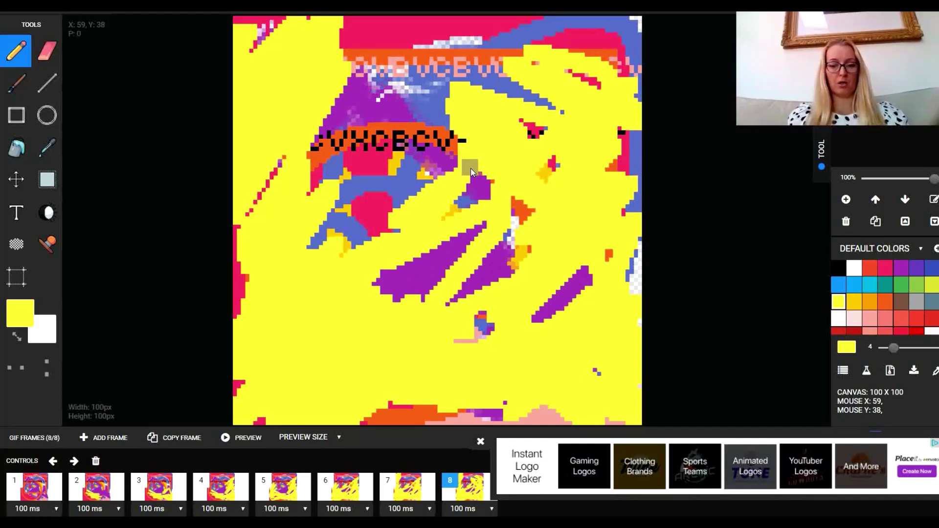
{"action": "left_click", "coordinate": [481, 442]}
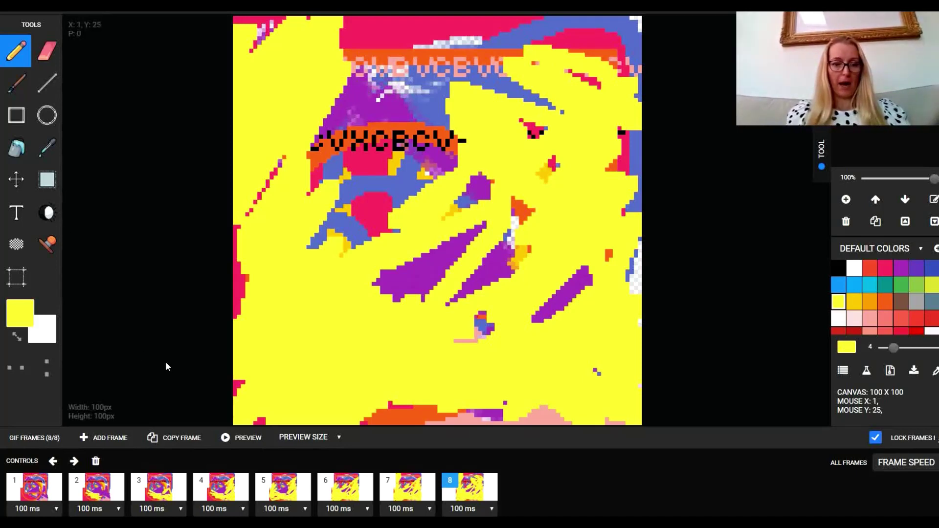
Play and close a preview of the eight-frame animation, then bring up the FILE menu.
{"action": "left_click", "coordinate": [248, 438]}
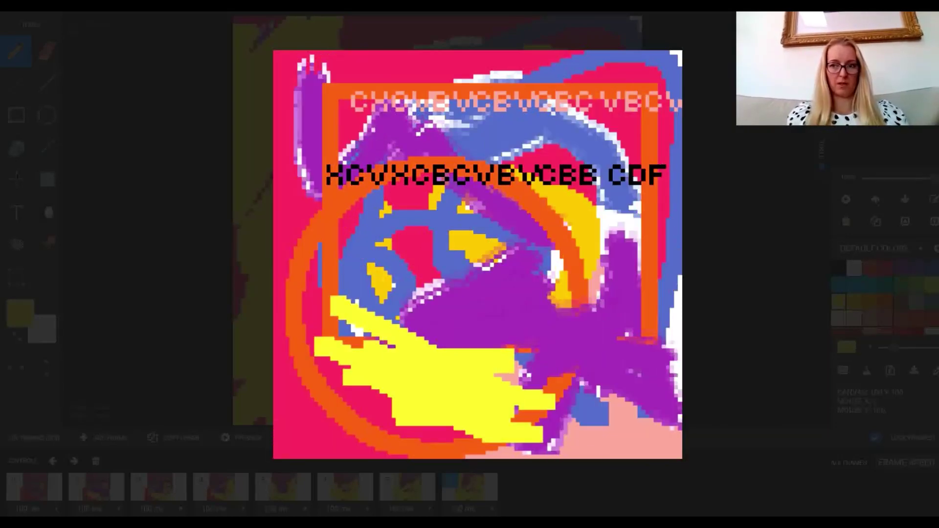
{"action": "left_click", "coordinate": [249, 442]}
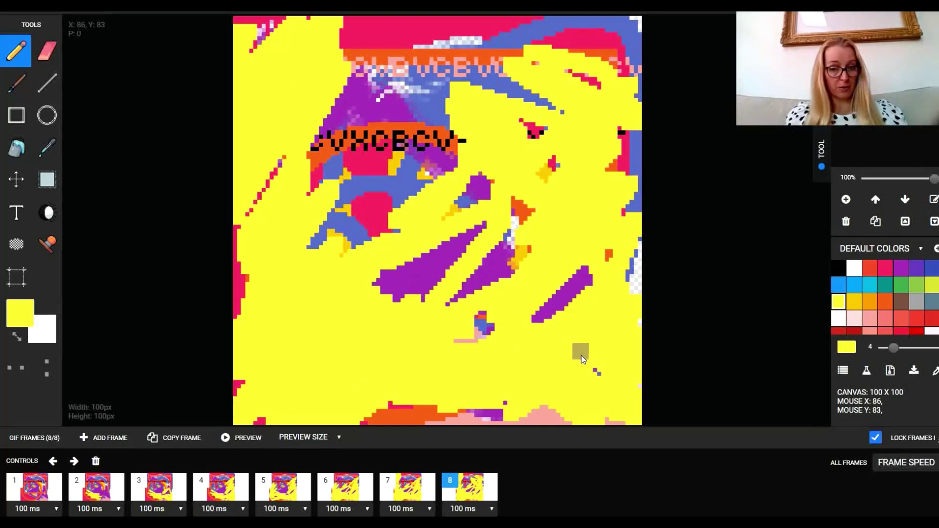
{"action": "scroll", "coordinate": [33, 31], "scroll_direction": "up", "scroll_amount": 1}
{"action": "left_click", "coordinate": [32, 28]}
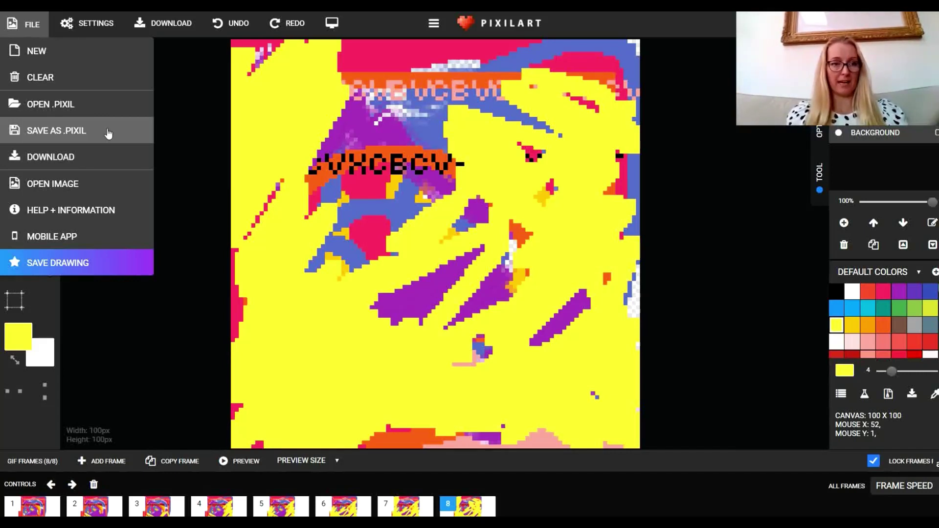
Download the animation as a 1100X1100 GIF, pixil-gif-drawing (1).gif, and open its folder.
{"action": "left_click", "coordinate": [107, 164]}
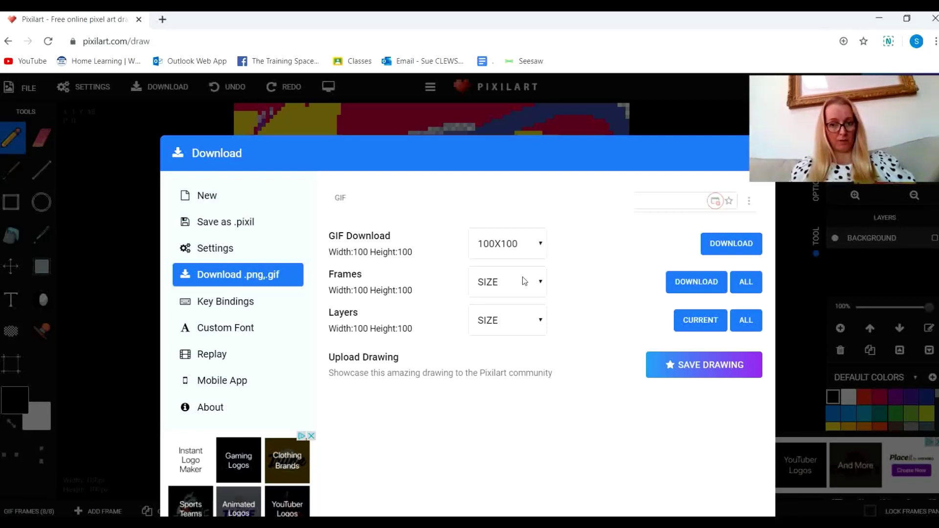
{"action": "left_click", "coordinate": [538, 249]}
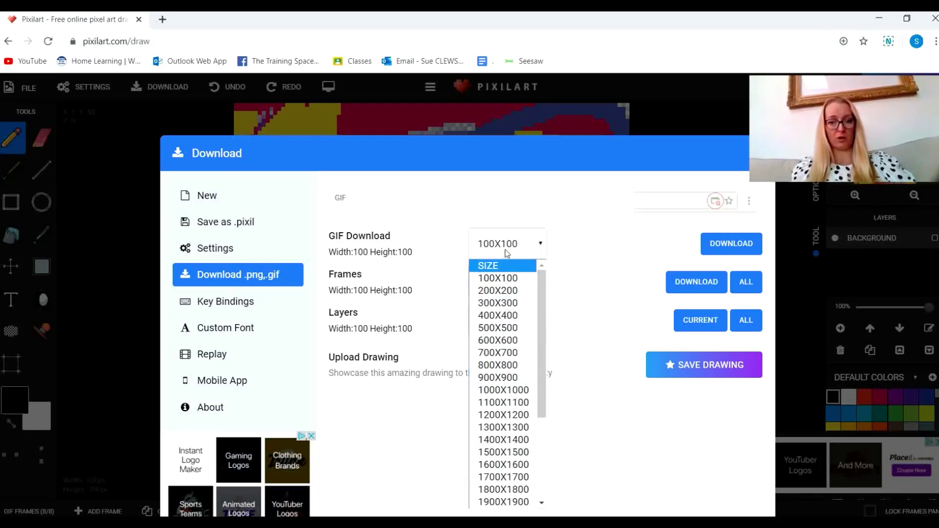
{"action": "left_click", "coordinate": [503, 403]}
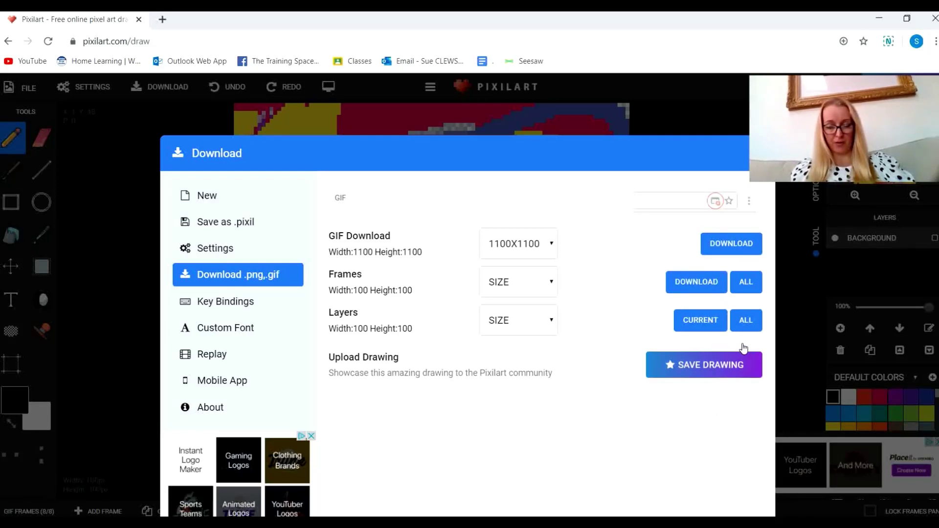
{"action": "left_click", "coordinate": [743, 248]}
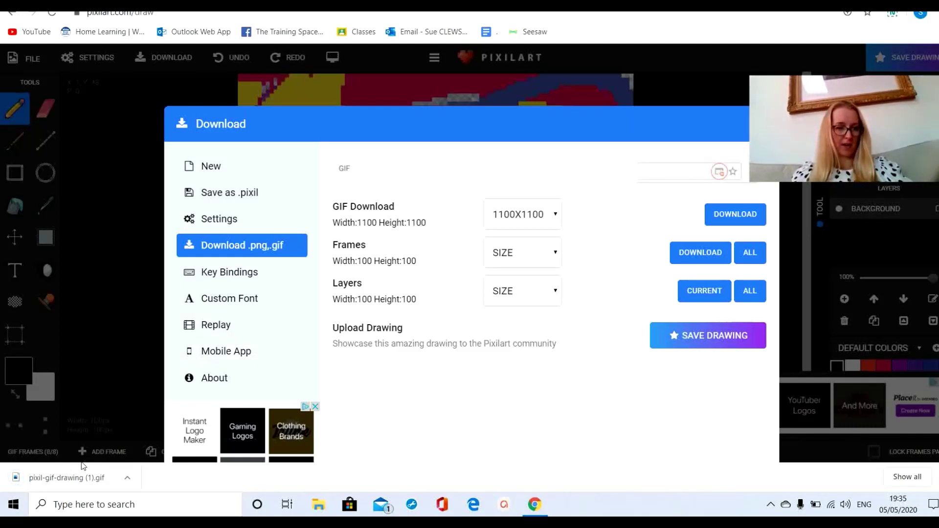
{"action": "left_click", "coordinate": [318, 504]}
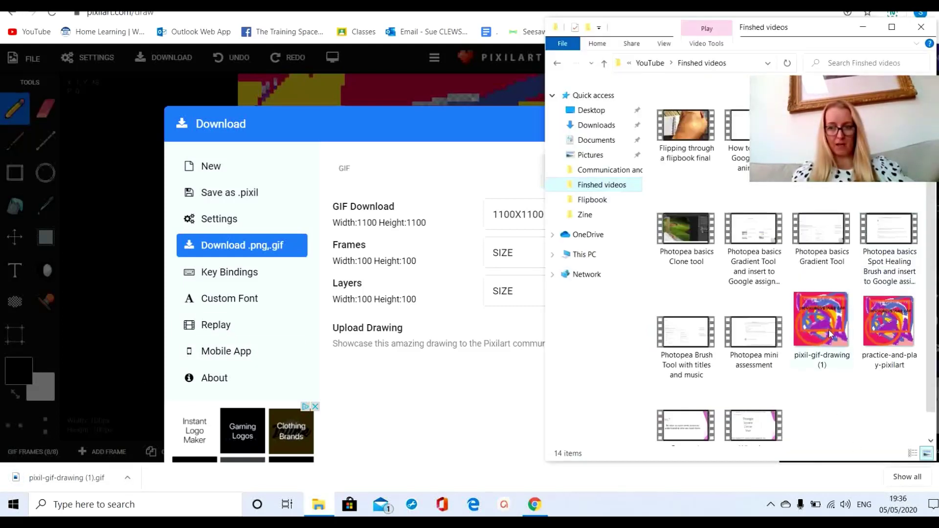